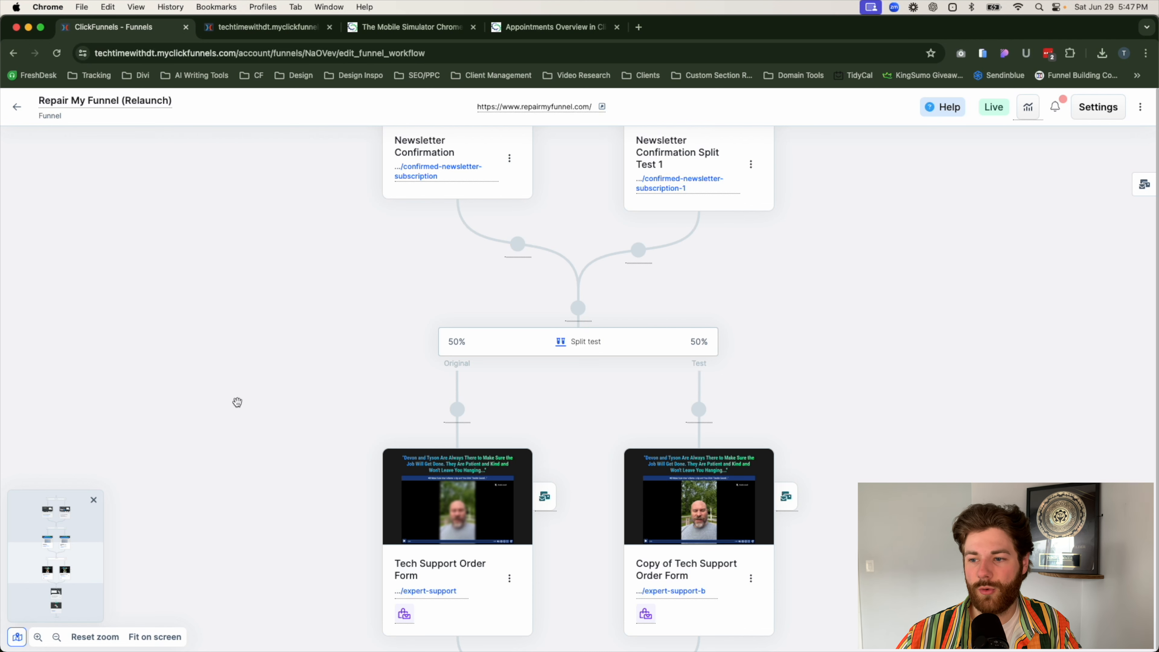
# Step: Duplicate the funnel workflow in a new browser tab beside the original and close the spare tabs
pyautogui.scroll(-1, 233, 402)
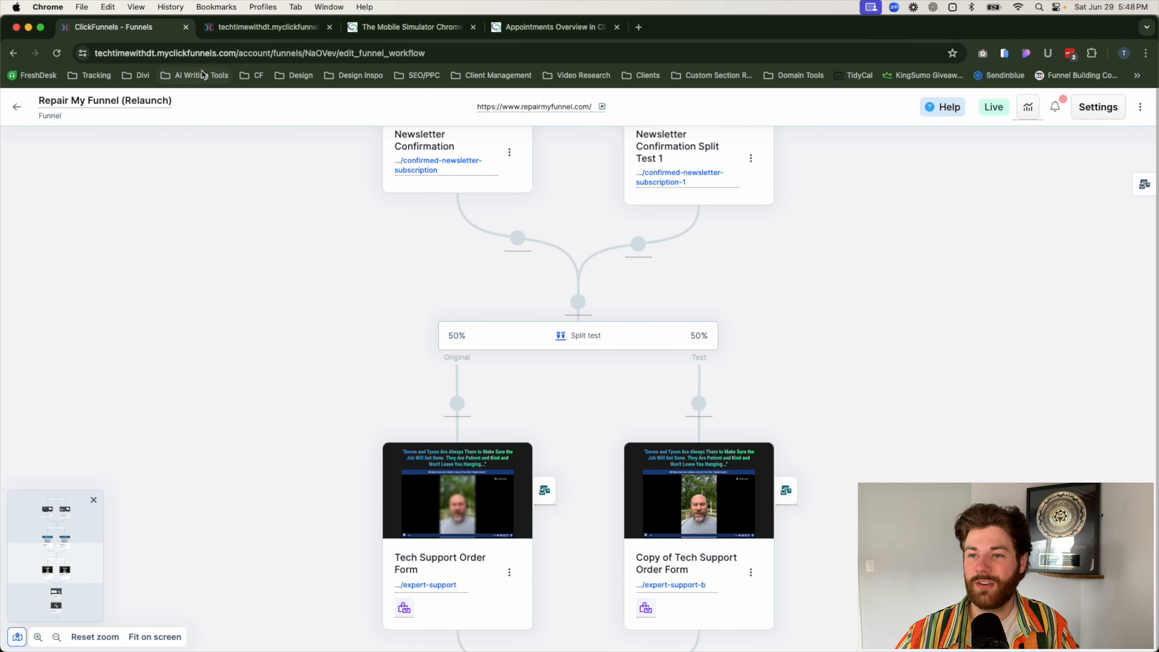
pyautogui.click(146, 50)
pyautogui.hotkey('alt', 'Return')
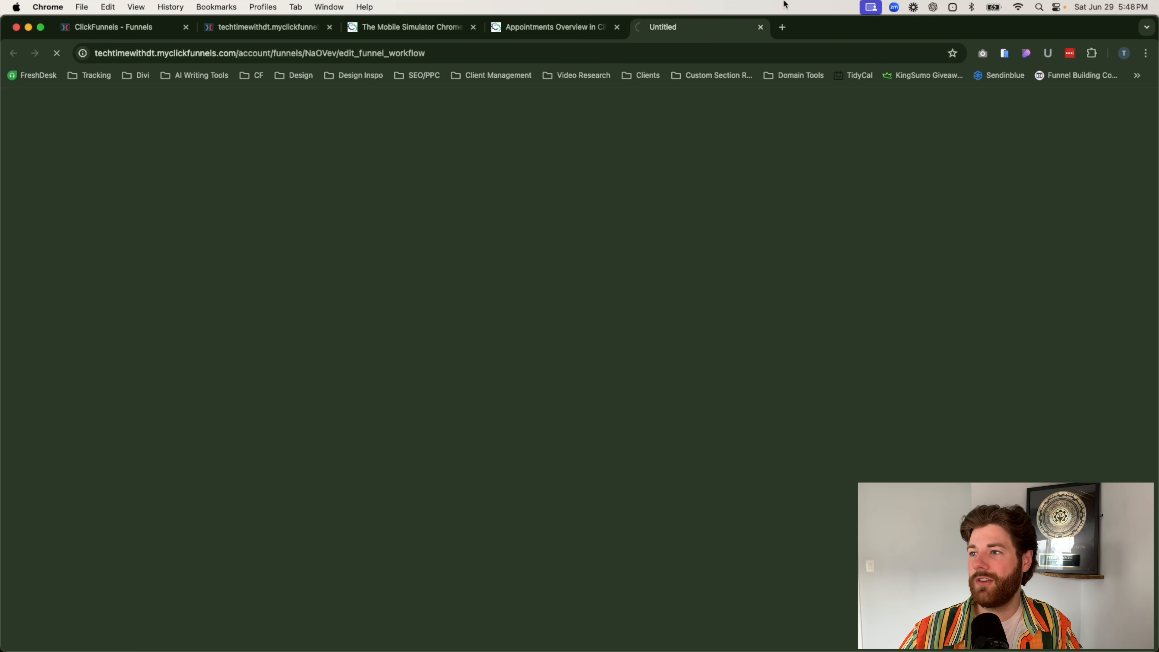
pyautogui.moveTo(685, 32); pyautogui.dragTo(315, 33)
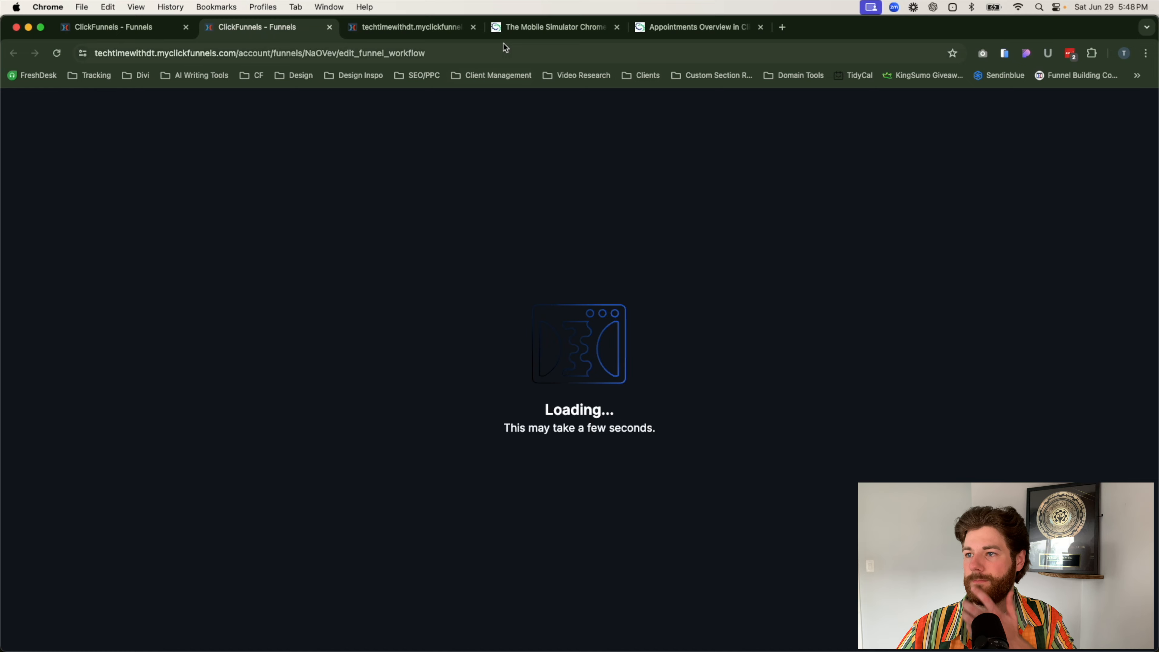
pyautogui.click(473, 28)
pyautogui.click(473, 29)
pyautogui.click(473, 28)
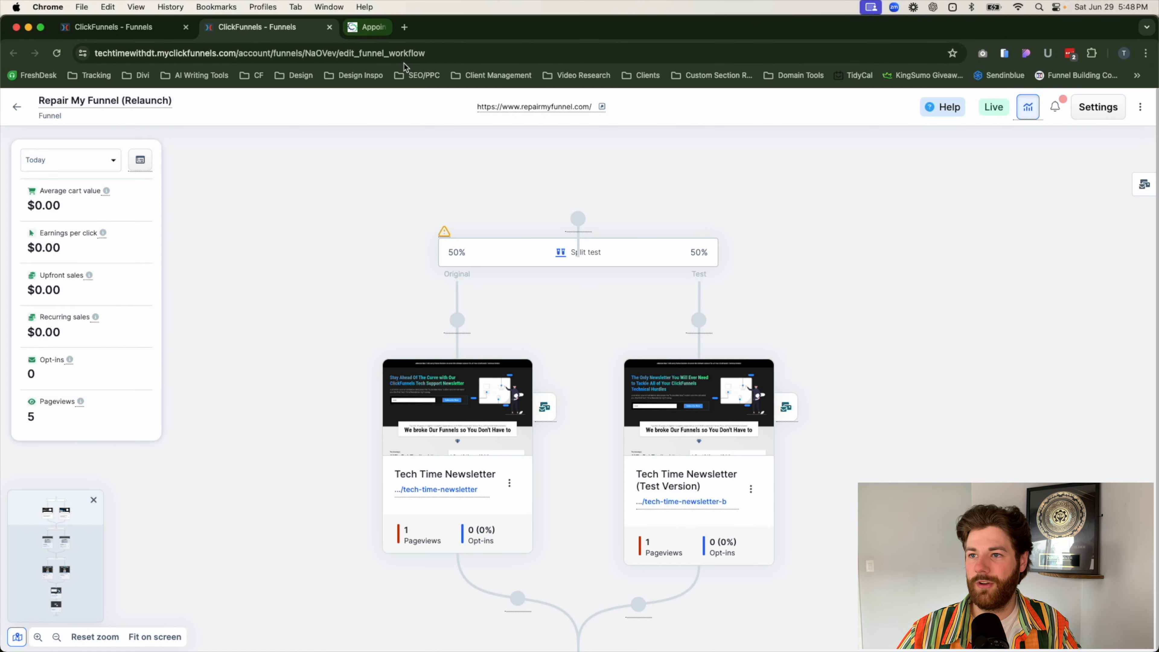
# Step: Examine the available and added apps in the workspace's apps directory, including the Countdown Funnels details
pyautogui.click(17, 107)
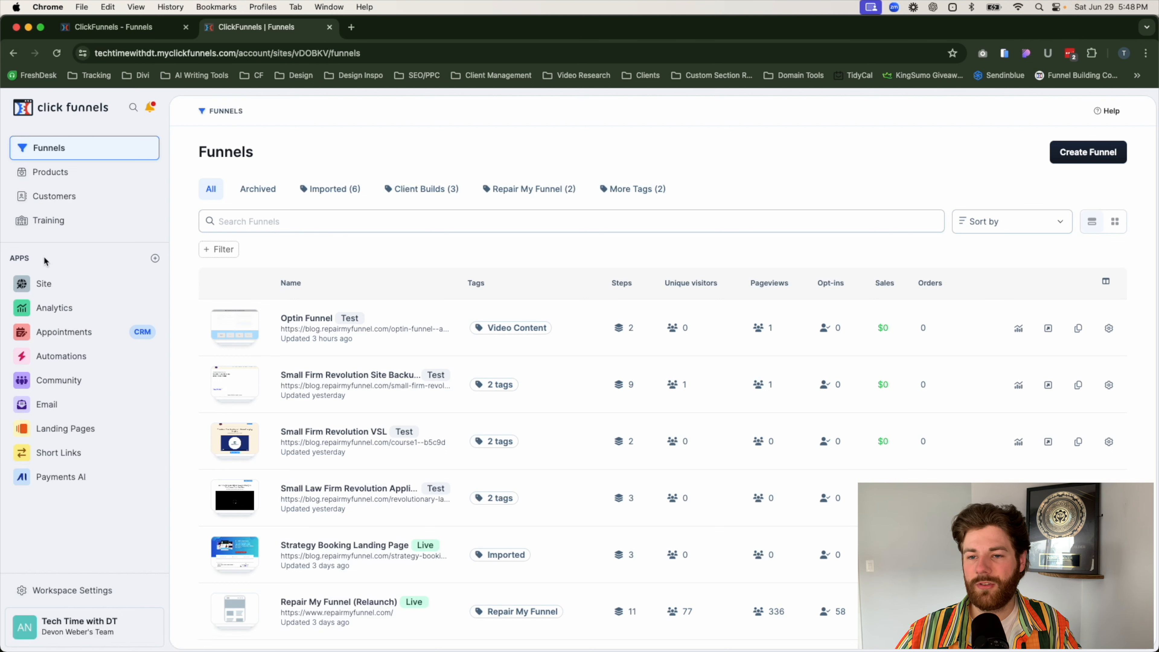
pyautogui.click(154, 259)
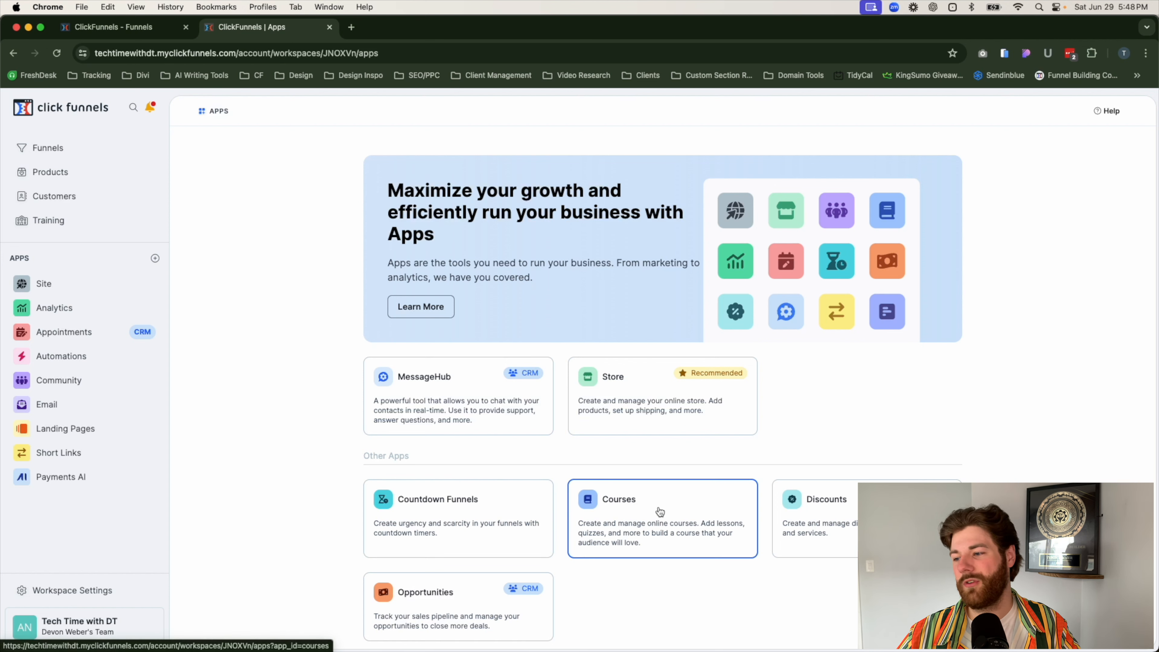
pyautogui.scroll(-8, 1017, 402)
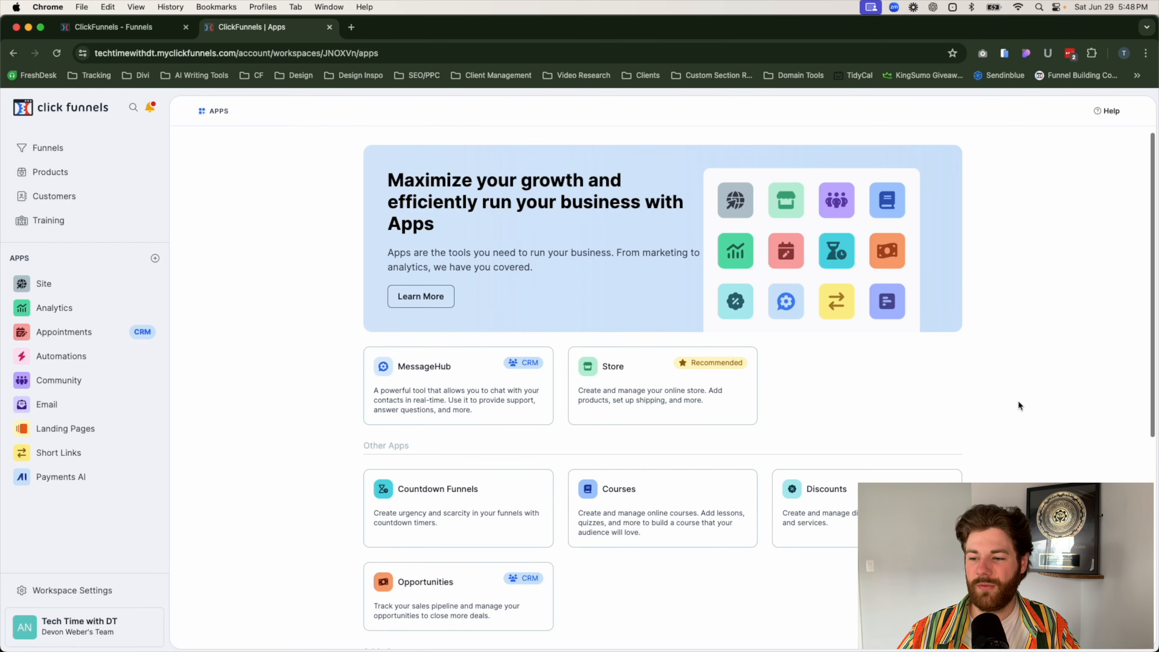
pyautogui.scroll(-1, 1018, 402)
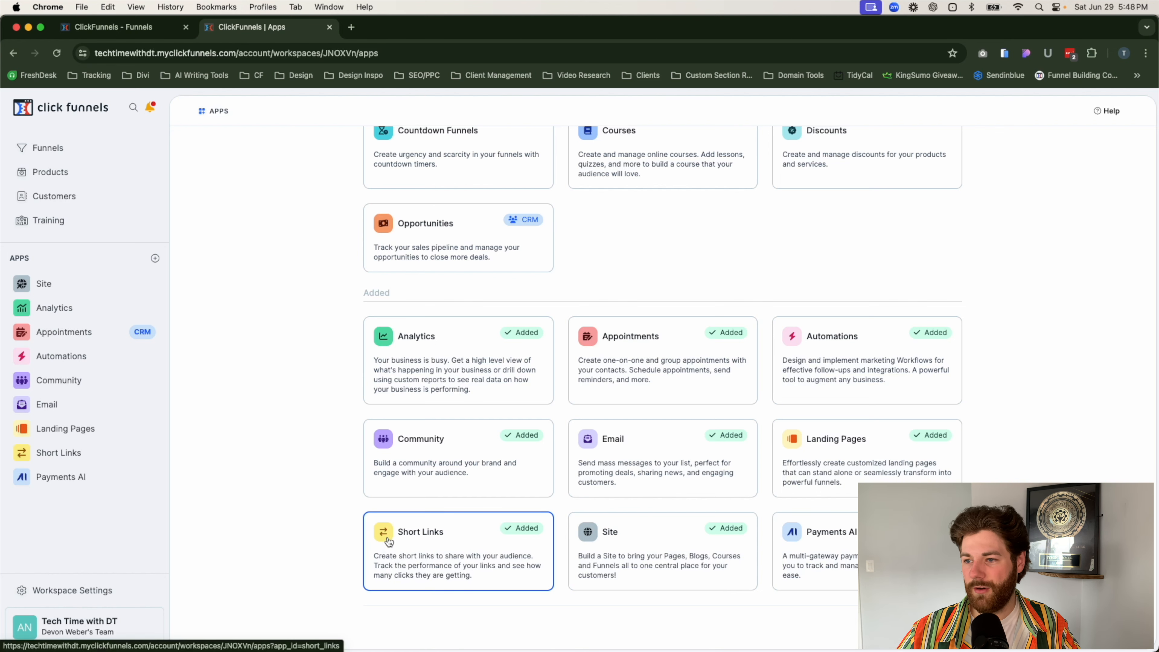
pyautogui.scroll(5, 435, 371)
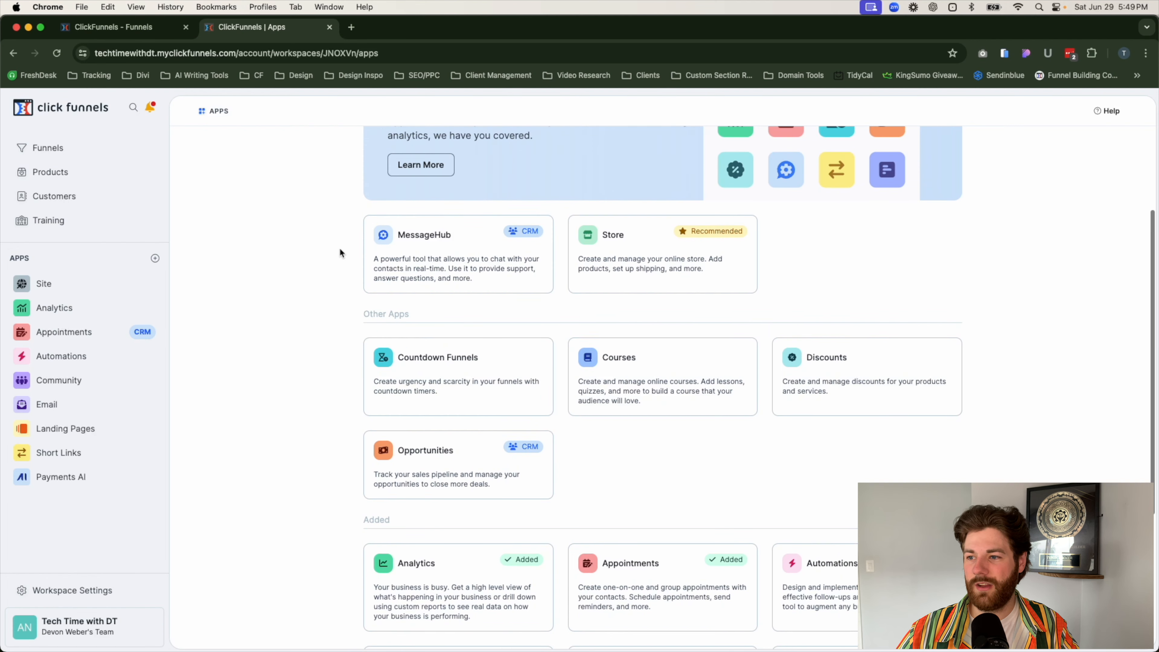
pyautogui.moveTo(363, 314); pyautogui.dragTo(417, 314)
pyautogui.click(417, 314)
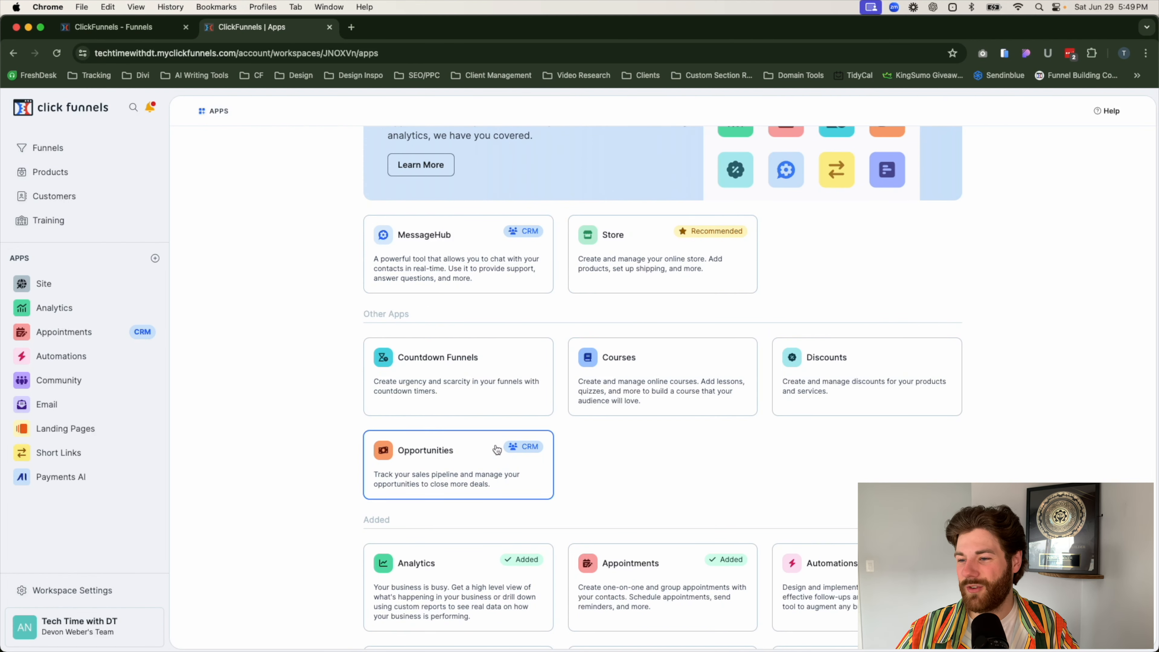
pyautogui.click(456, 396)
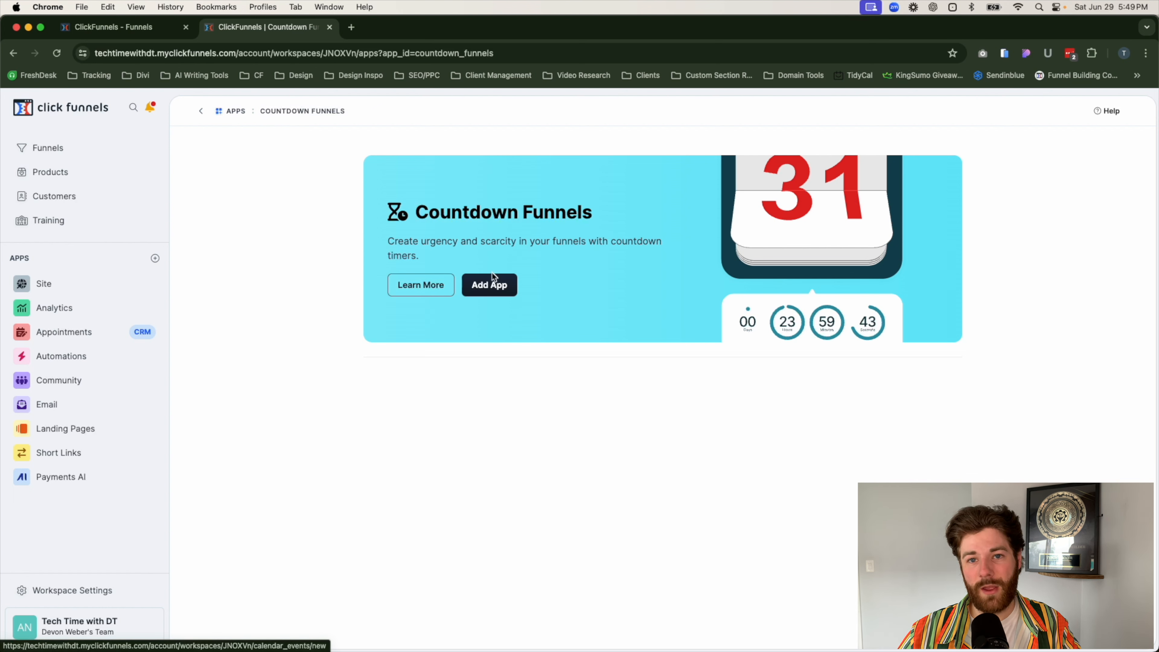
# Step: Start a new short link URL redirect and name it "order form split test"
pyautogui.click(44, 454)
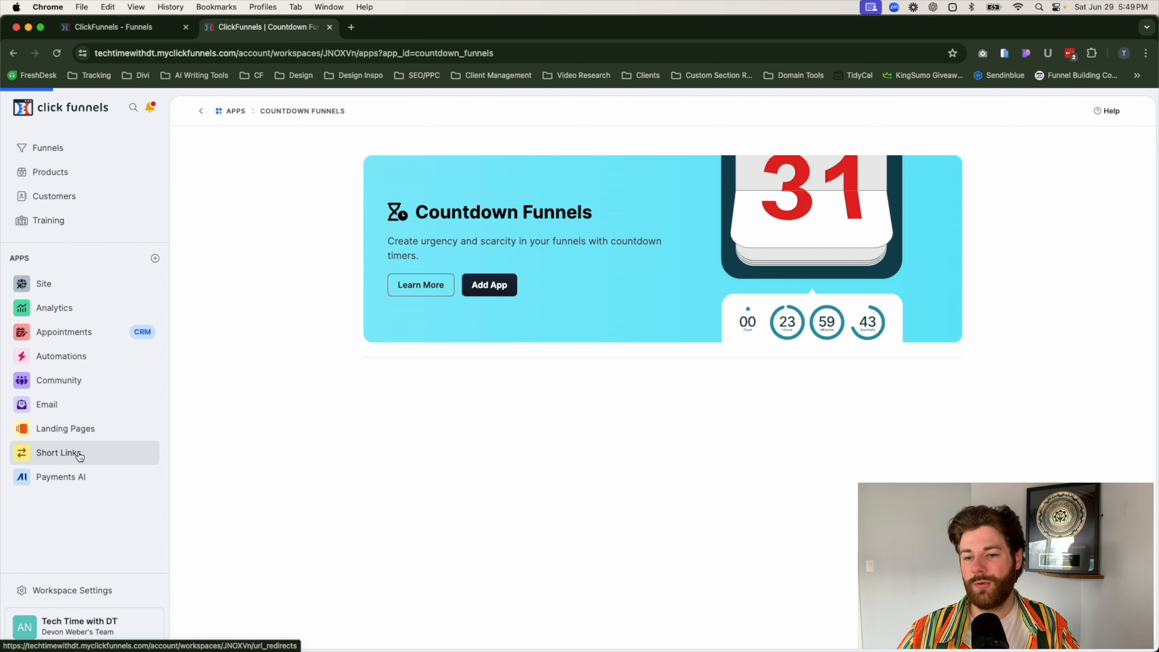
pyautogui.click(1068, 155)
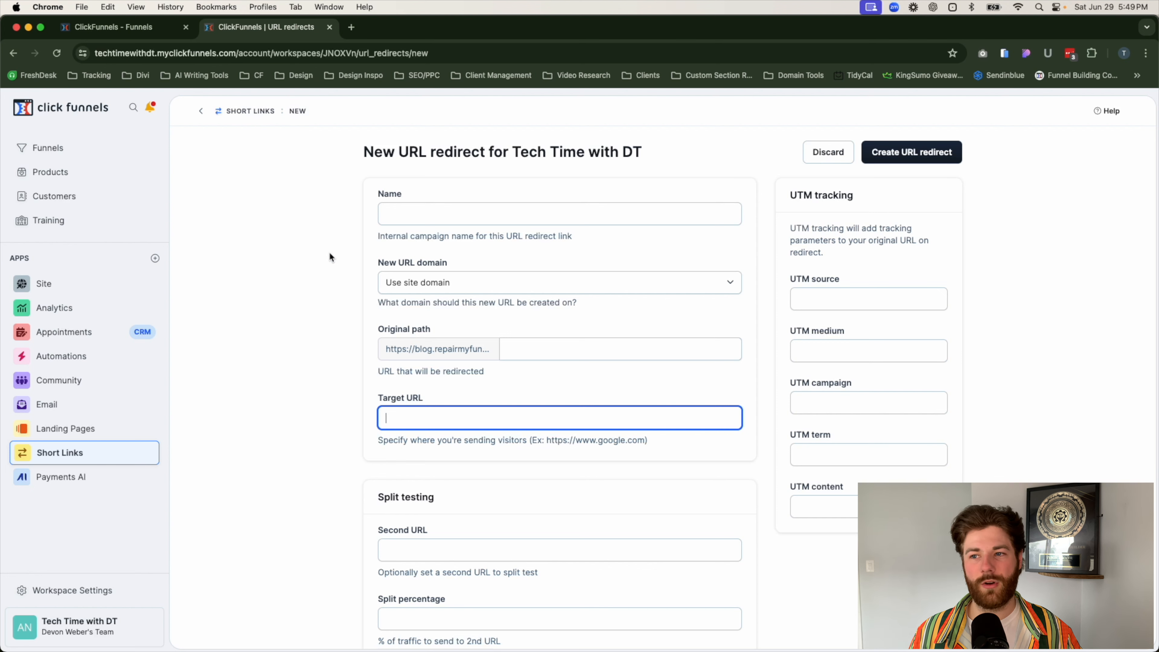
pyautogui.click(398, 205)
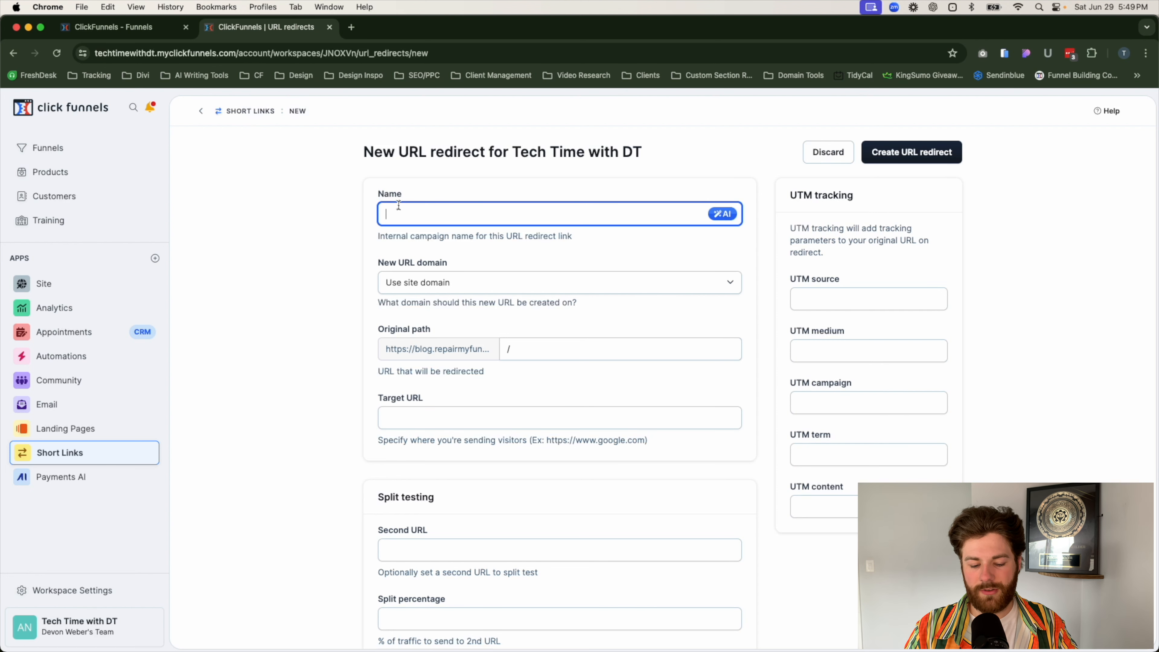
pyautogui.write('order form')
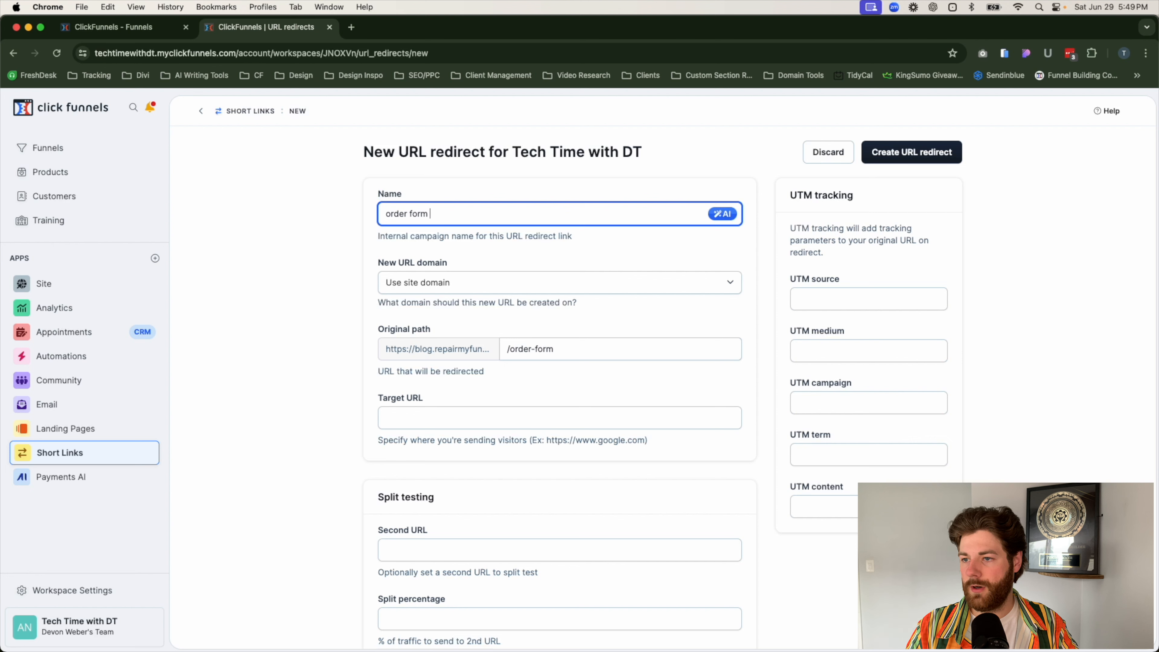
pyautogui.write(' split test')
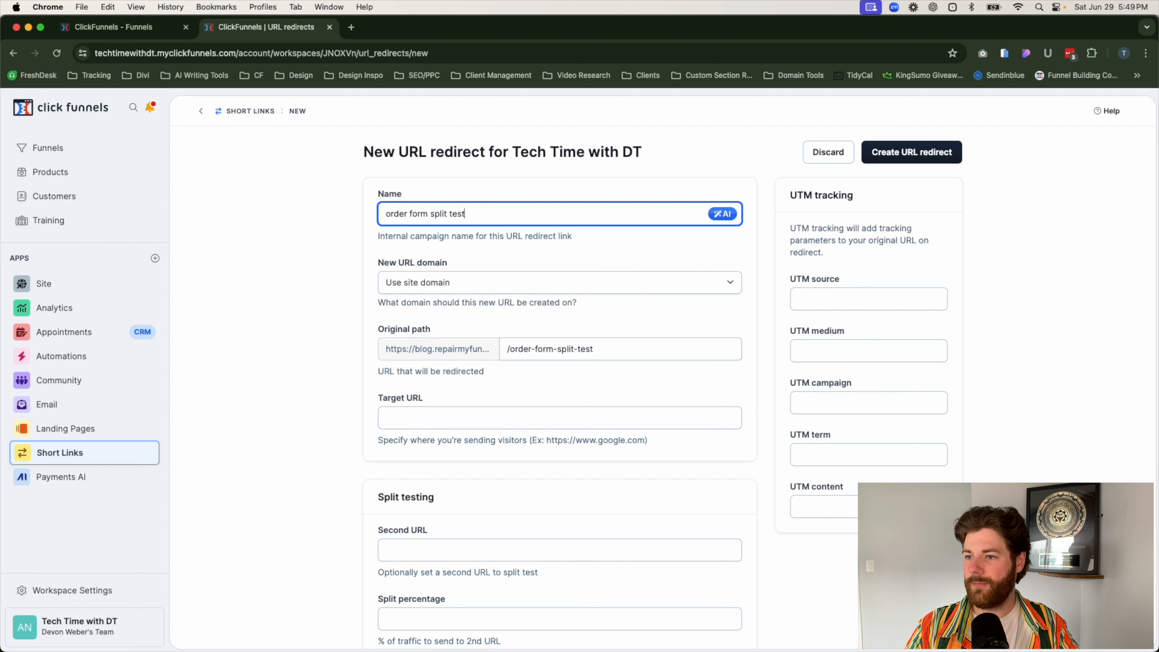
pyautogui.click(329, 321)
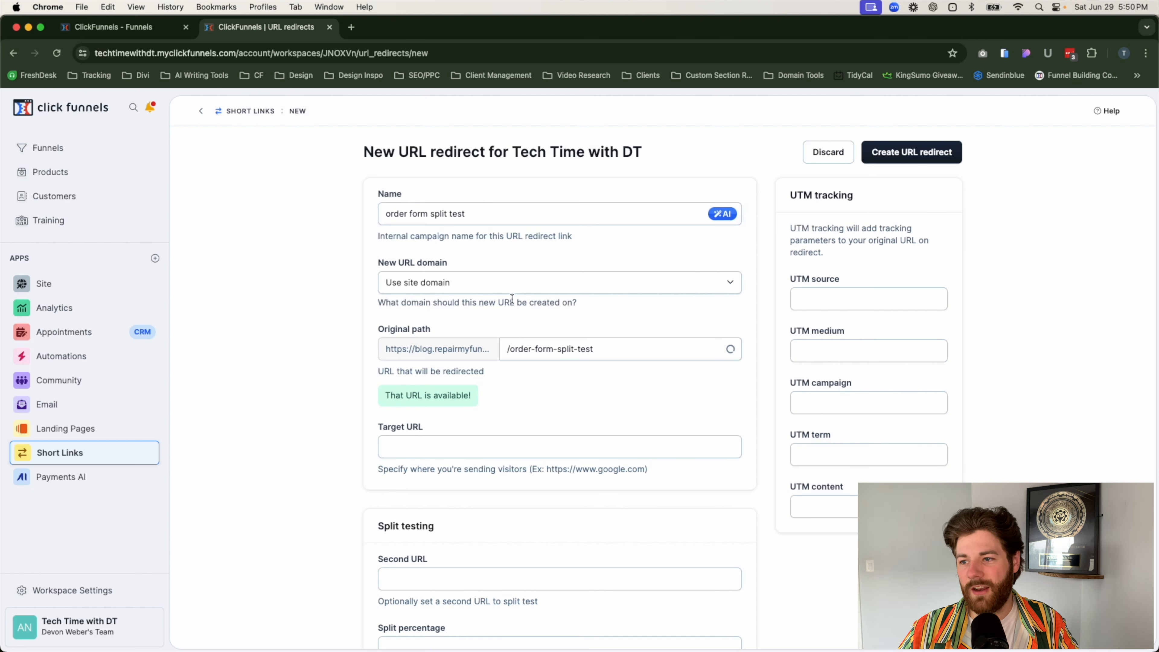
pyautogui.click(468, 284)
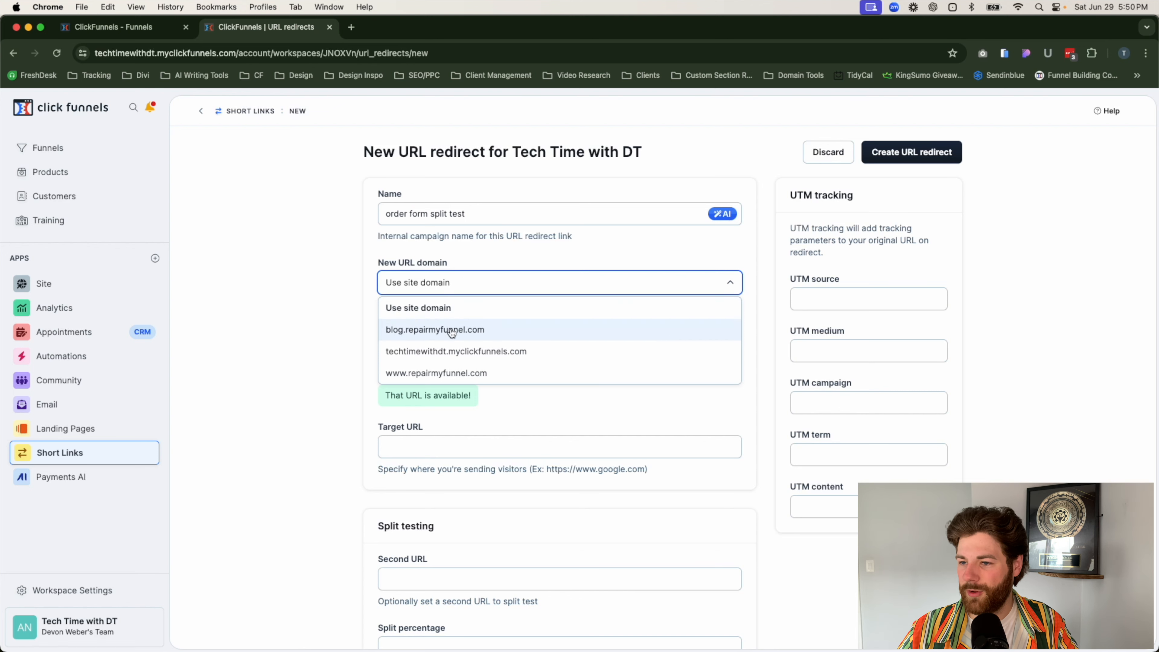
pyautogui.click(404, 373)
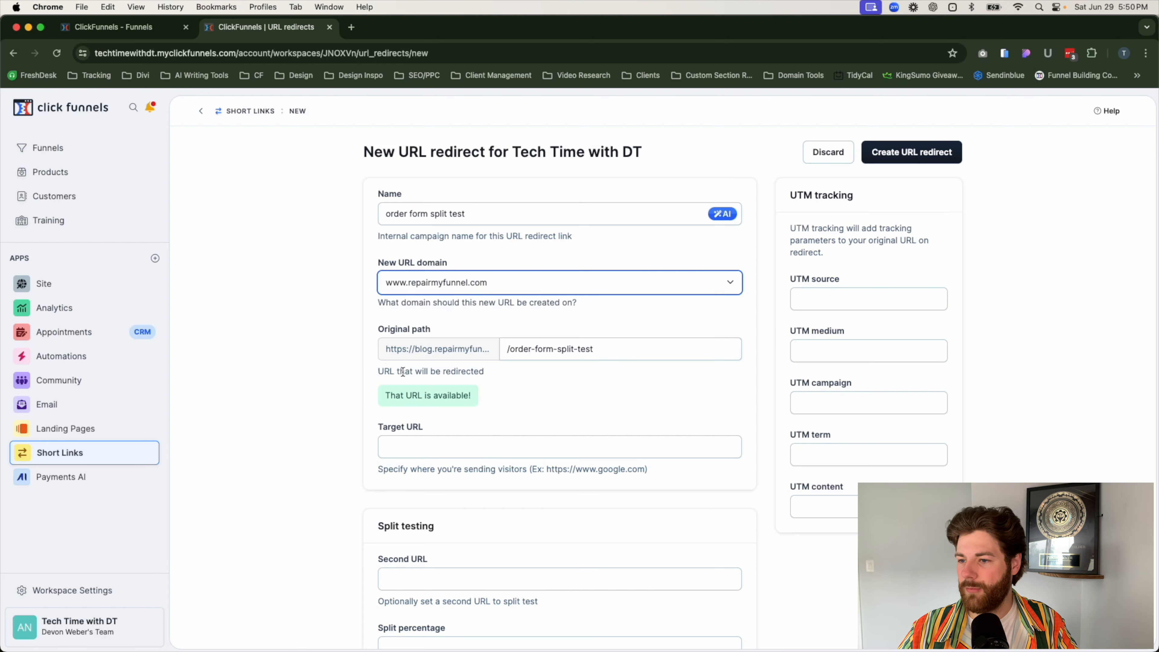
pyautogui.click(339, 331)
# Step: Copy the Tech Support Order Form's /expert-support link from the funnel workflow and enter it as the redirect's target URL
pyautogui.scroll(-4, 335, 338)
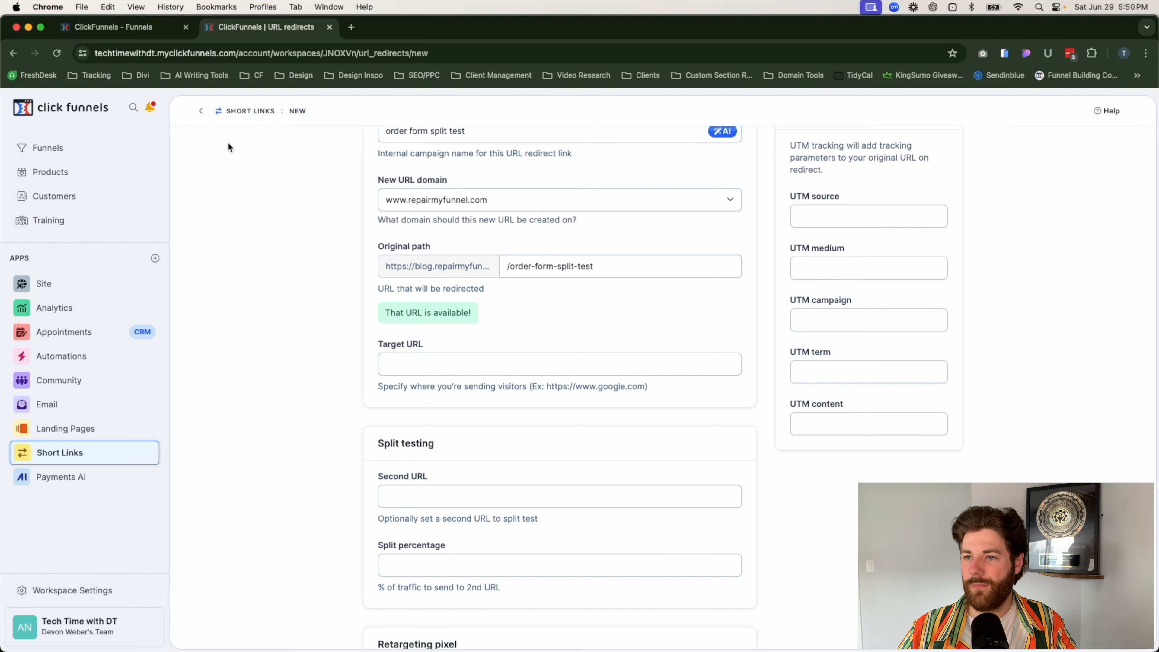
pyautogui.click(126, 33)
pyautogui.scroll(-4, 346, 421)
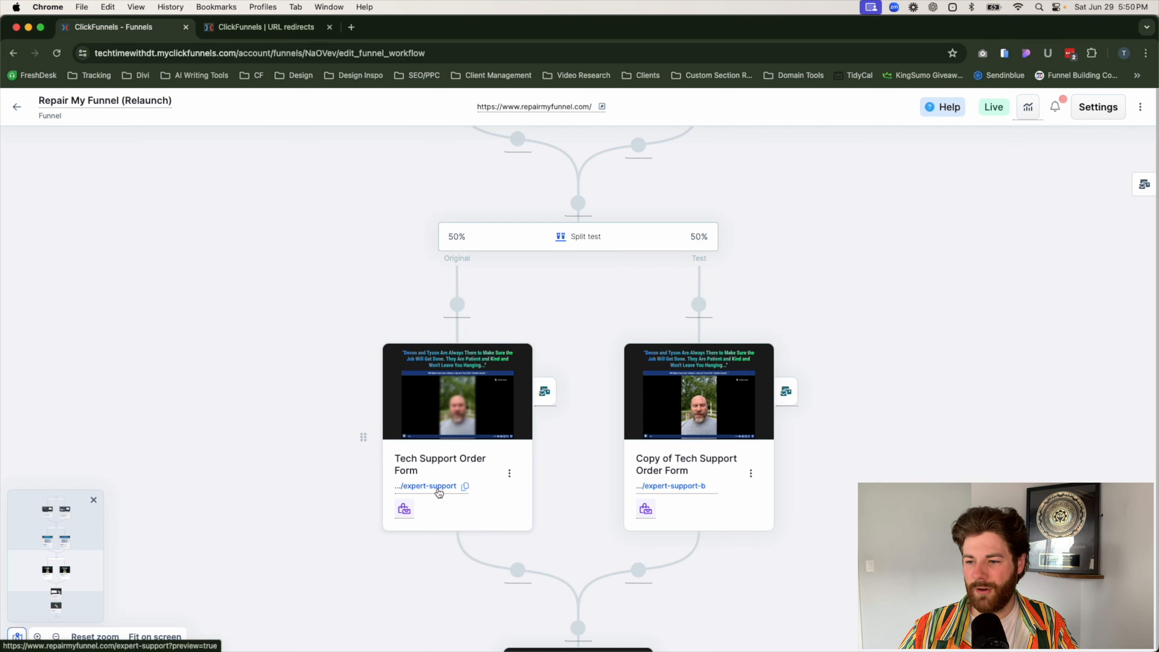
pyautogui.click(466, 490)
pyautogui.click(264, 27)
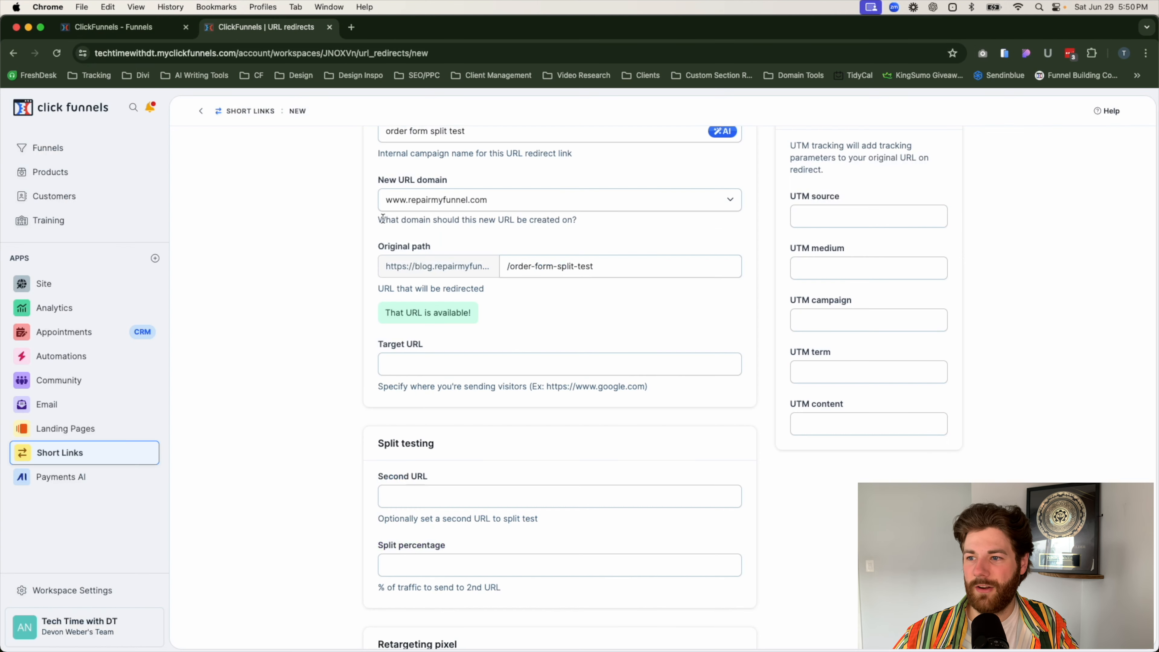
pyautogui.click(416, 362)
pyautogui.press('super+v')
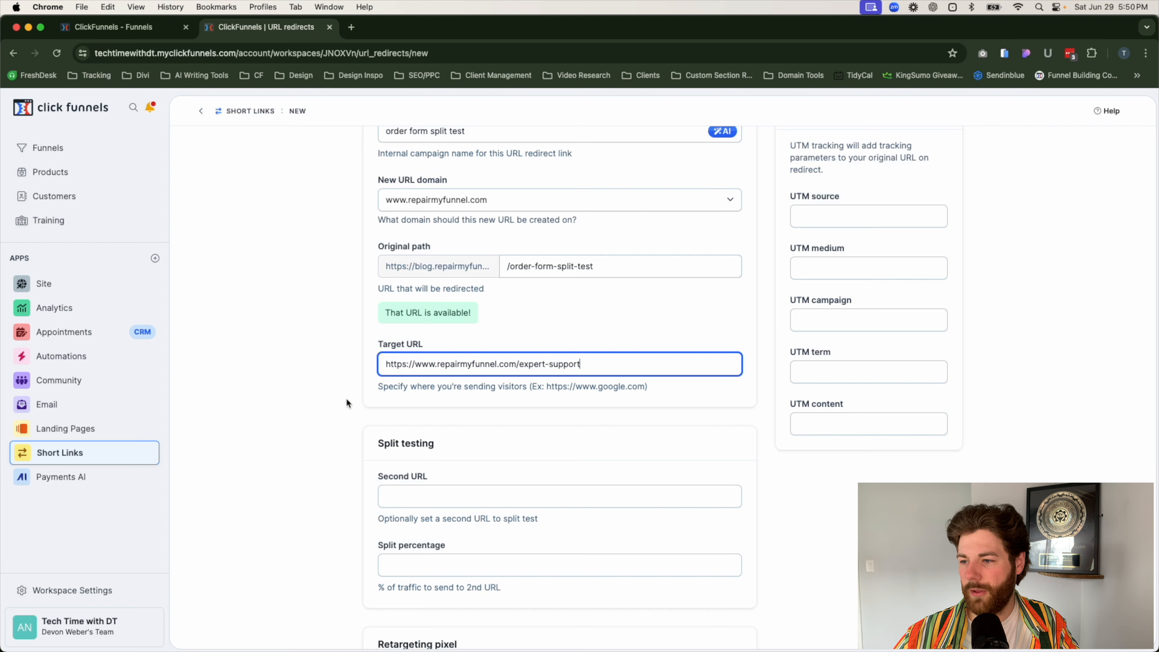
pyautogui.click(337, 402)
# Step: Copy the test order form's /expert-support-b link from the funnel workflow and enter it as the redirect's second URL for split testing
pyautogui.click(132, 32)
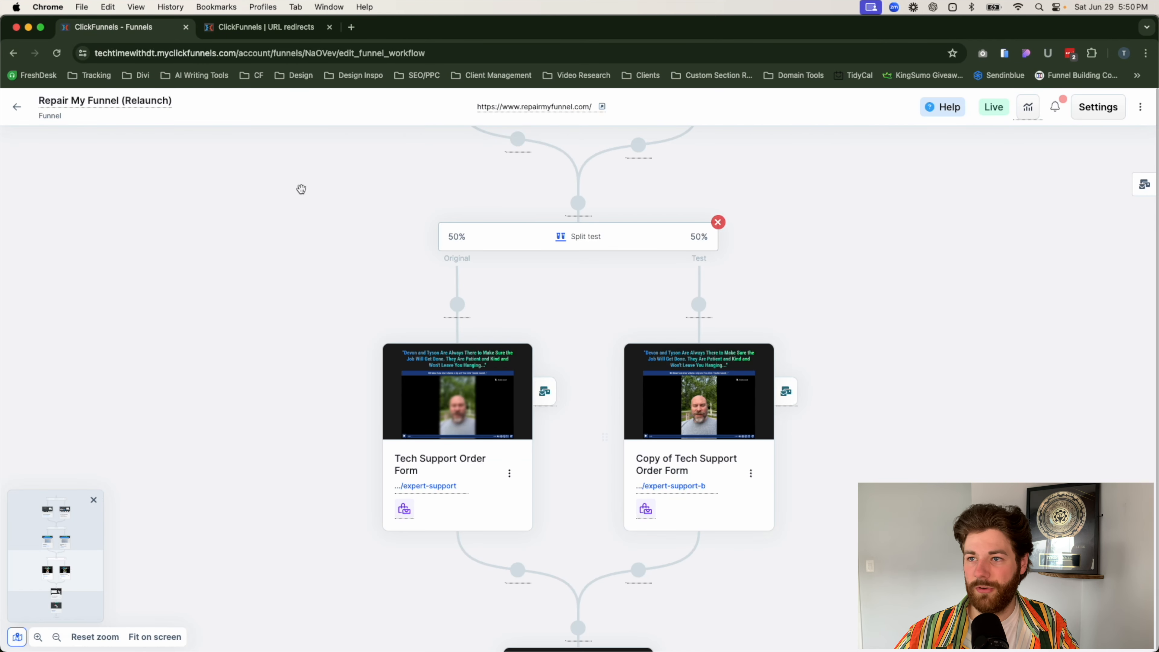
pyautogui.click(272, 28)
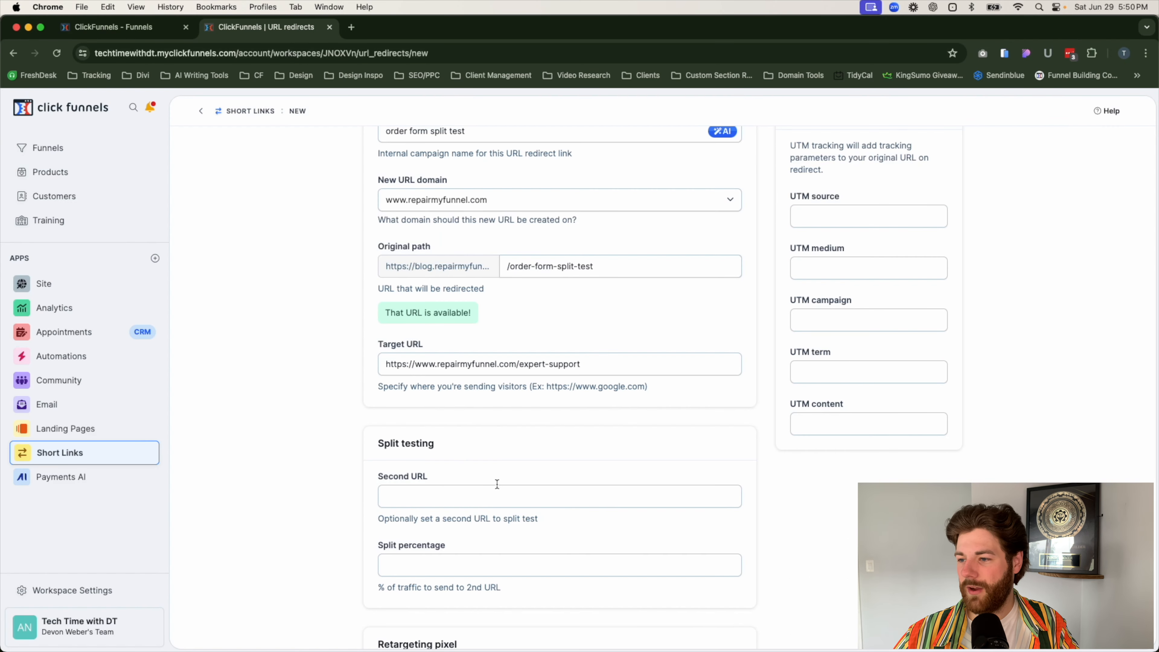
pyautogui.scroll(-2, 497, 484)
pyautogui.click(445, 457)
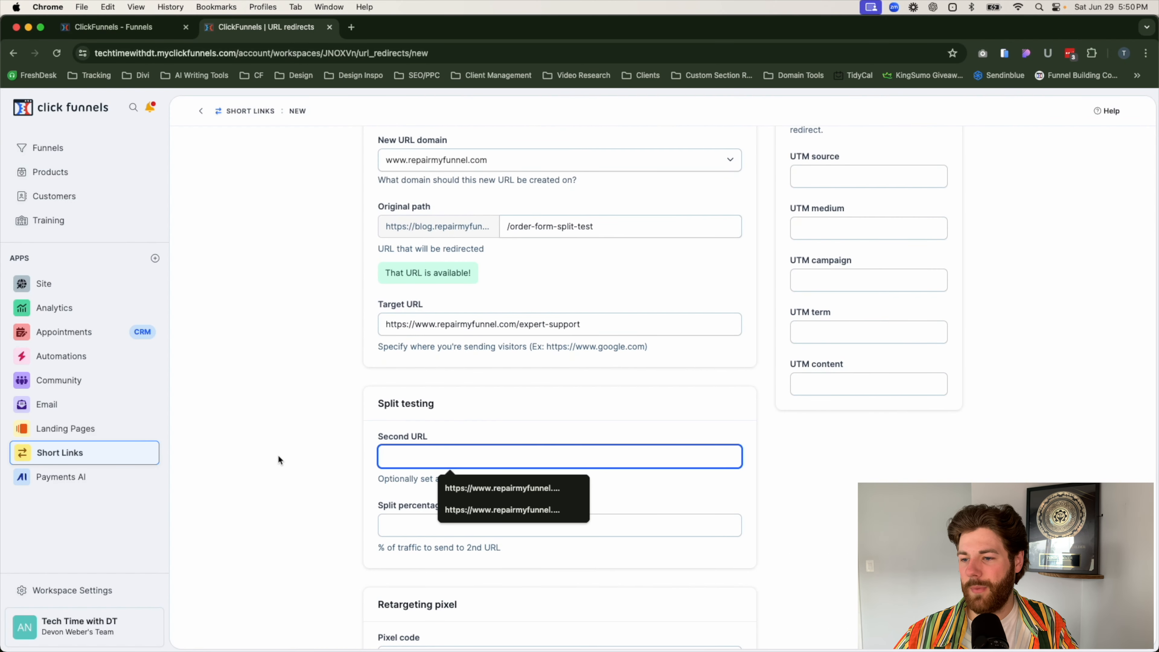
pyautogui.press('super+v')
pyautogui.moveTo(375, 404); pyautogui.dragTo(469, 405)
pyautogui.click(462, 429)
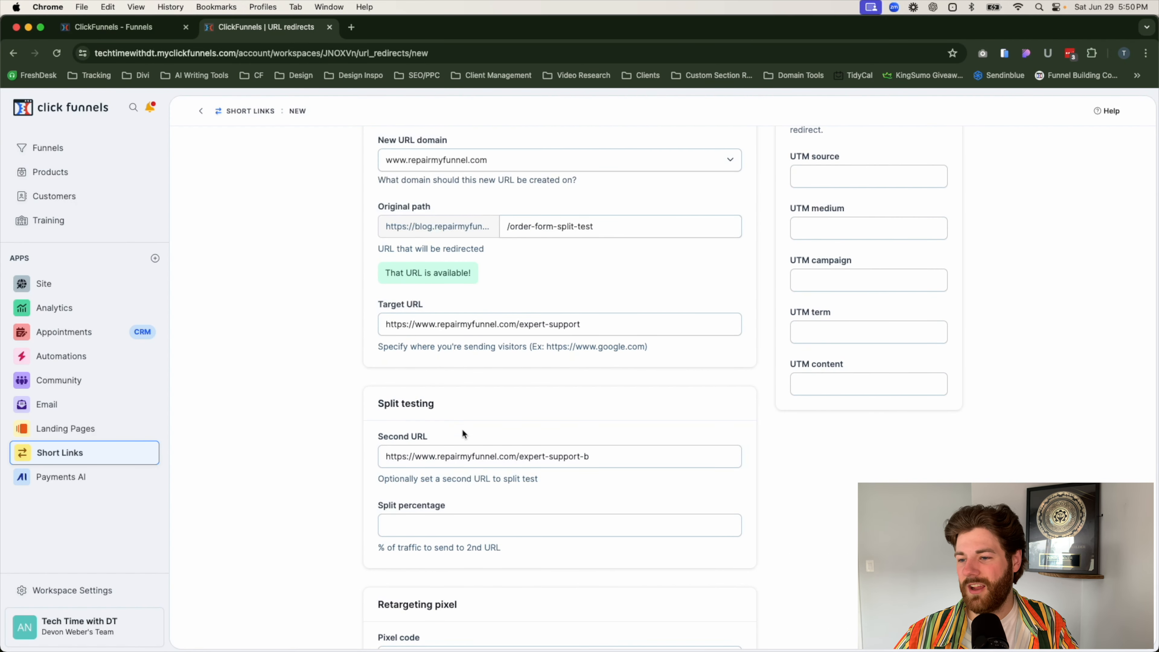
pyautogui.click(489, 434)
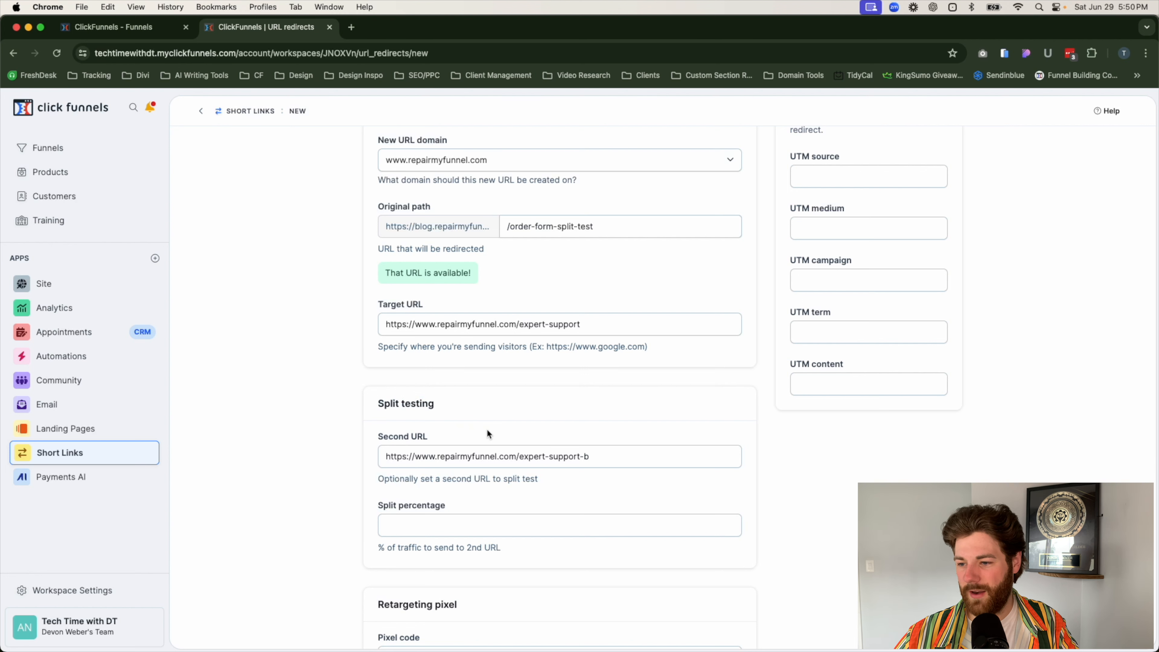
# Step: Check the order form split test in the funnel workflow and set the redirect's split percentage to 50
pyautogui.scroll(-4, 485, 438)
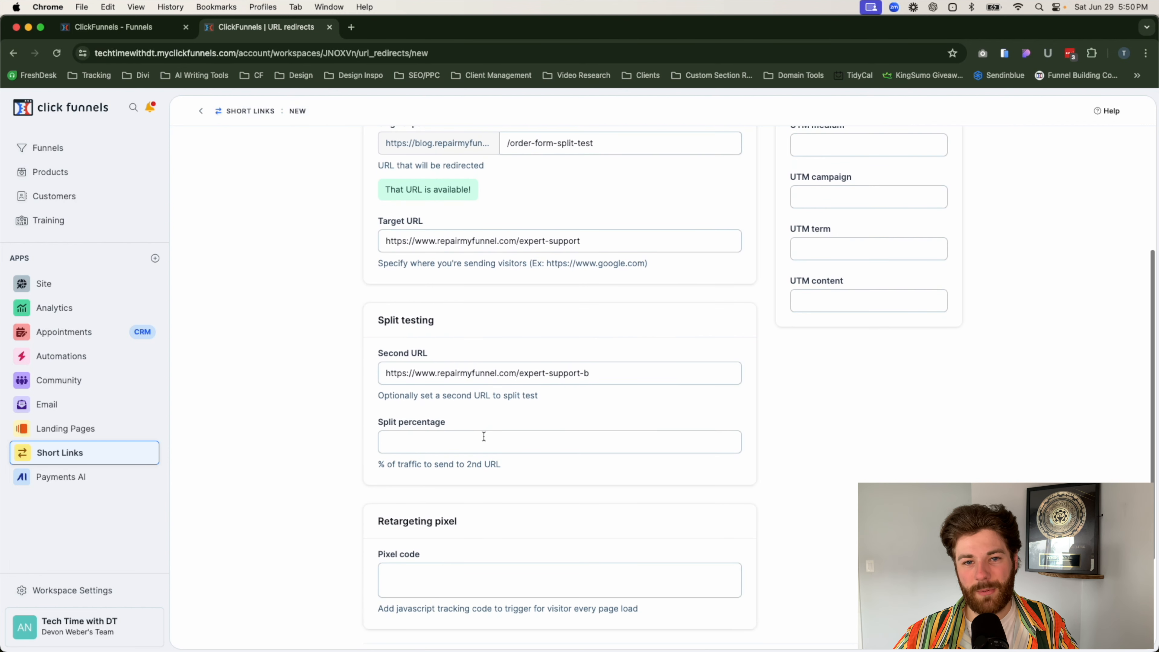
pyautogui.scroll(-3, 485, 439)
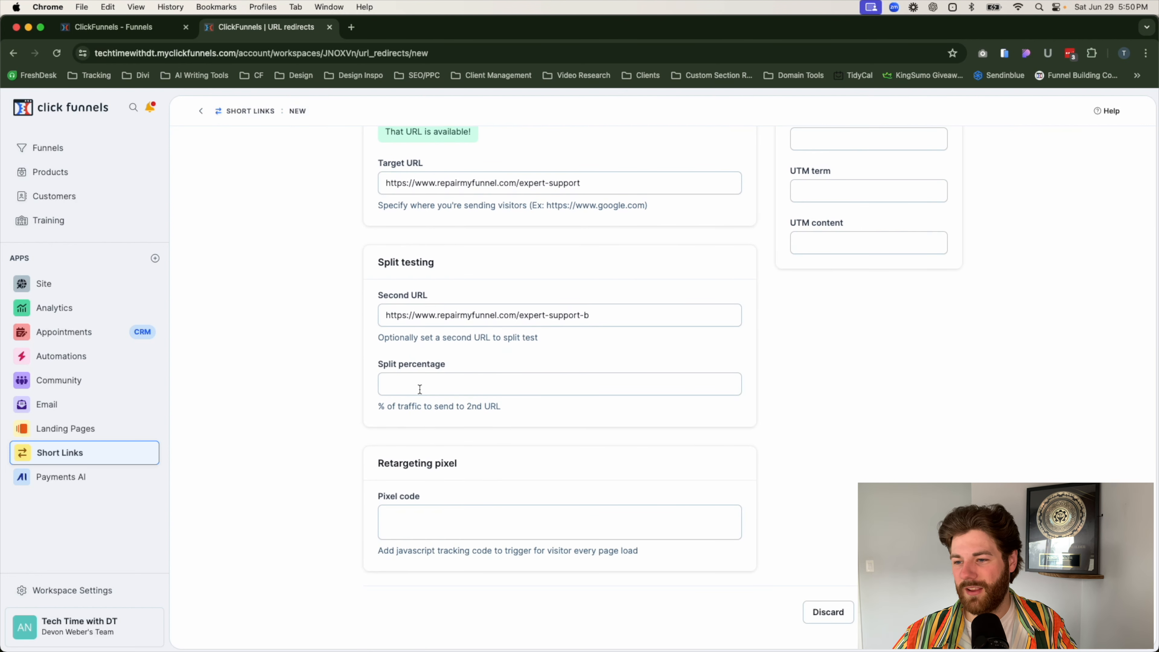
pyautogui.click(100, 23)
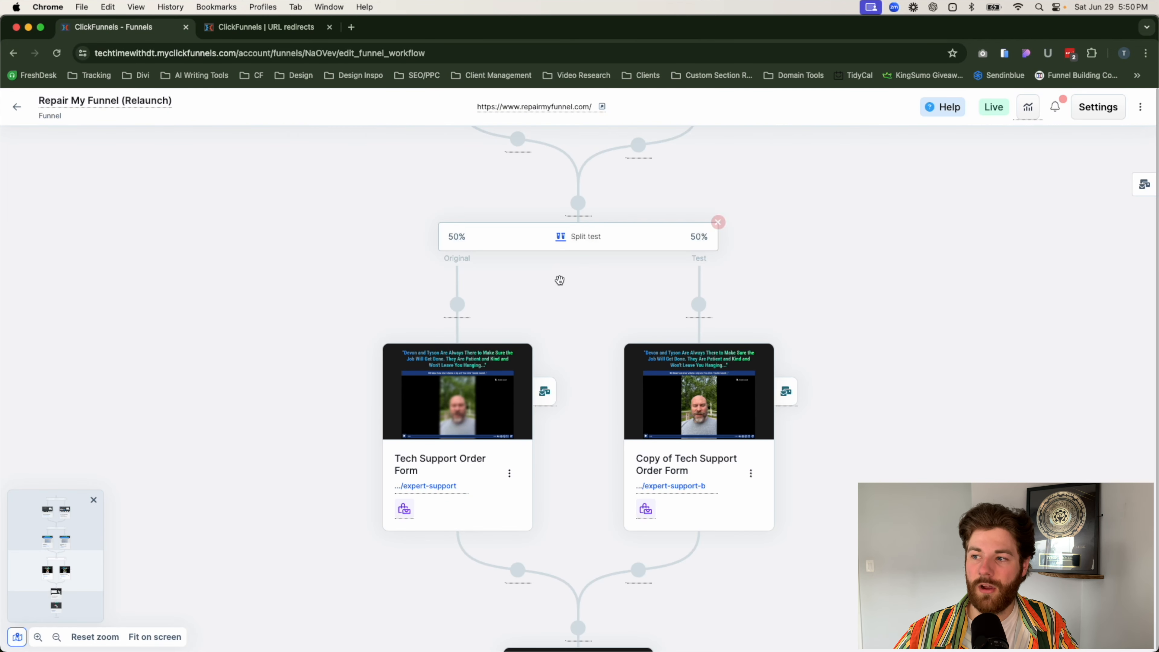
pyautogui.click(247, 28)
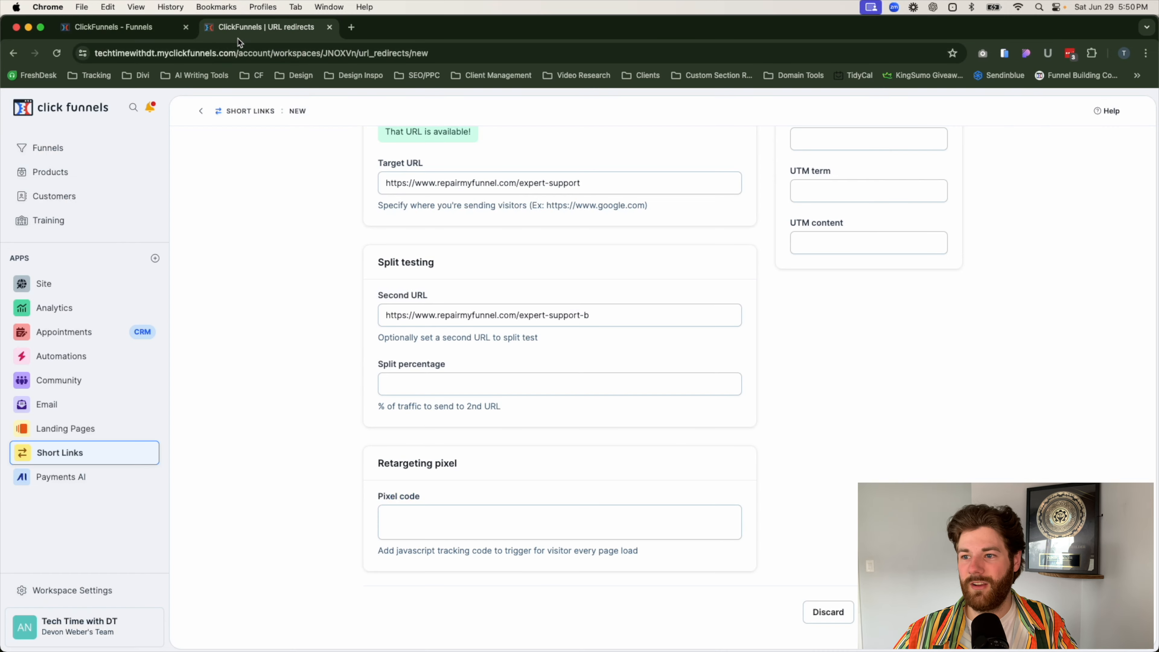
pyautogui.click(435, 389)
pyautogui.write('50')
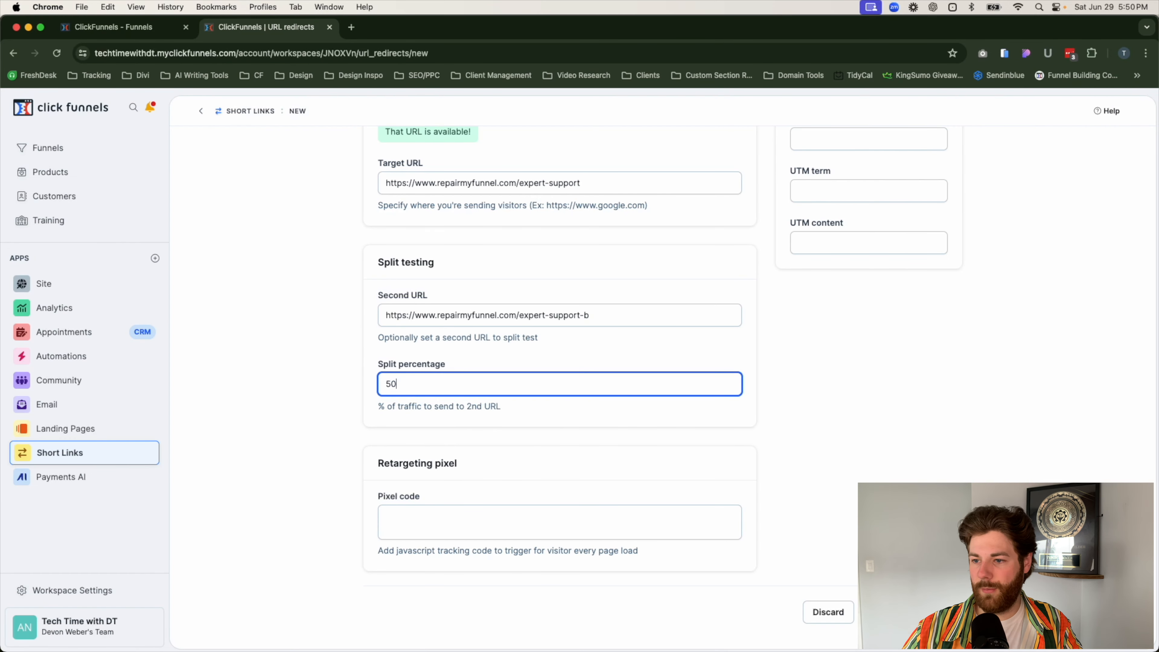
pyautogui.click(369, 409)
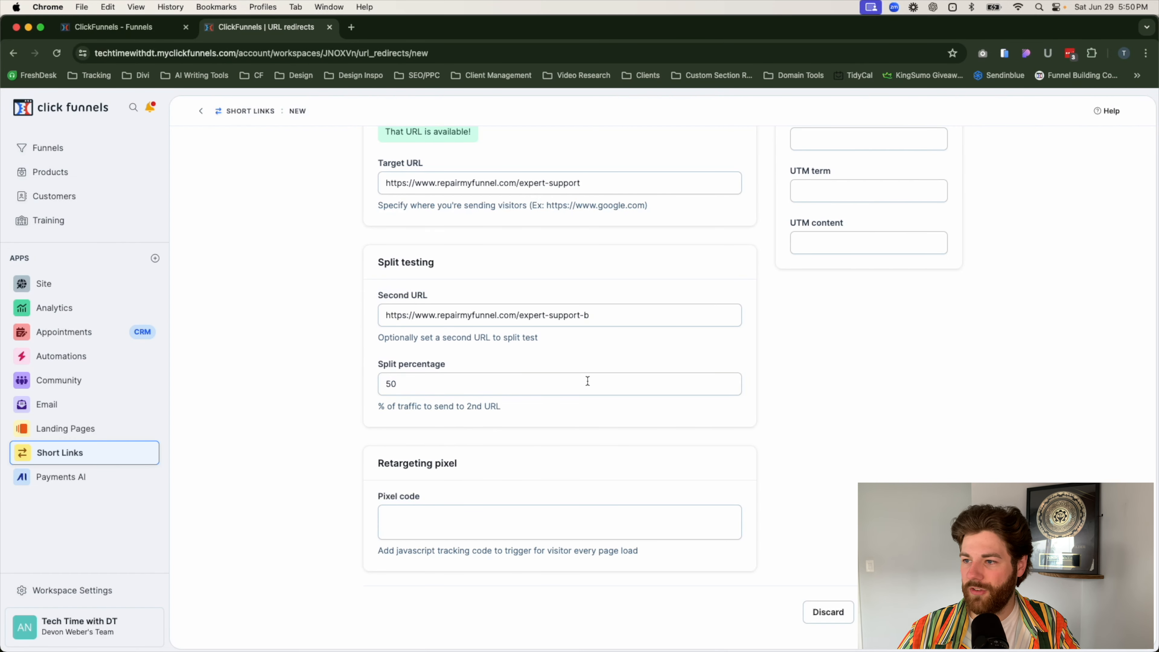
pyautogui.scroll(2, 588, 381)
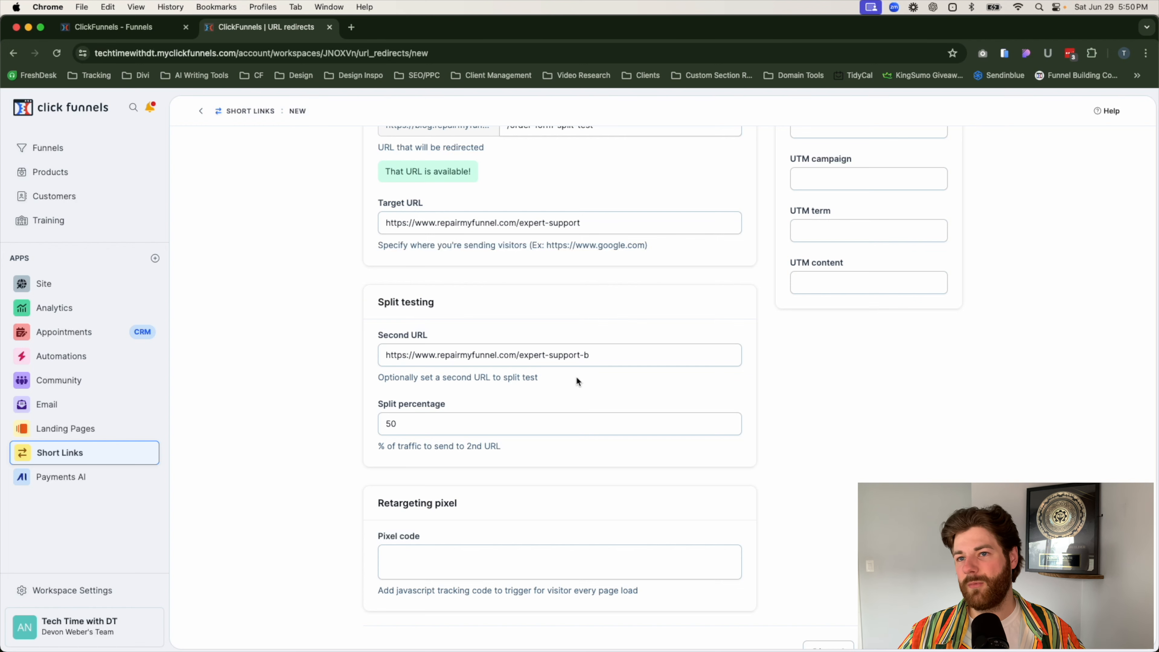
# Step: Change the redirect's original path to /support-expert
pyautogui.click(120, 27)
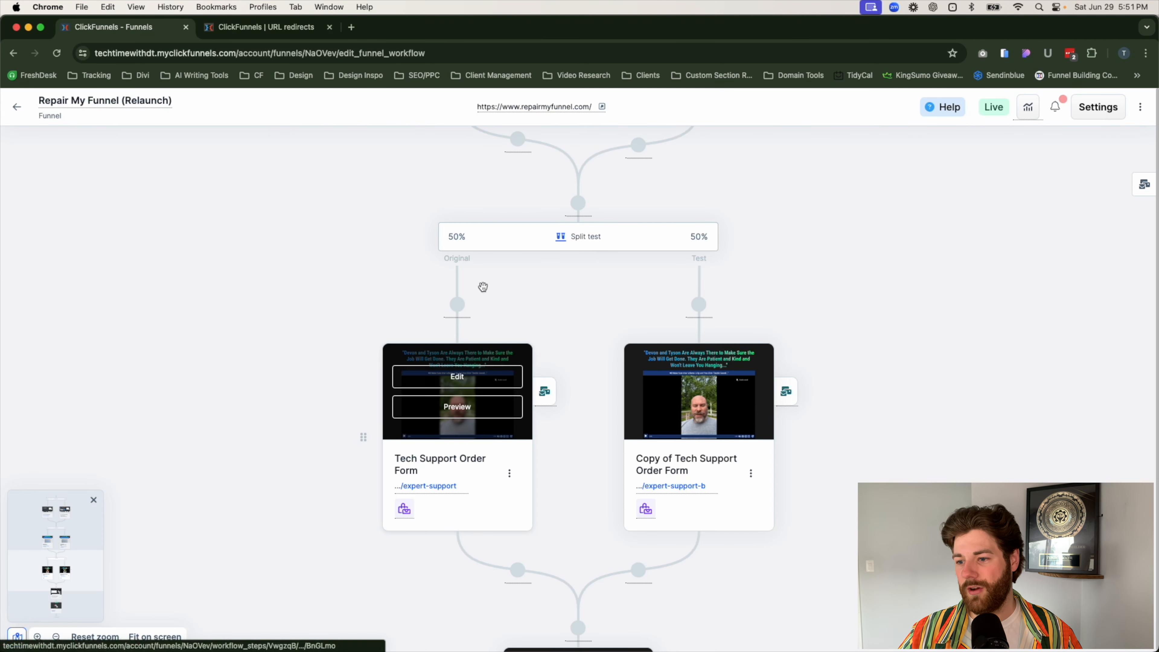
pyautogui.click(266, 30)
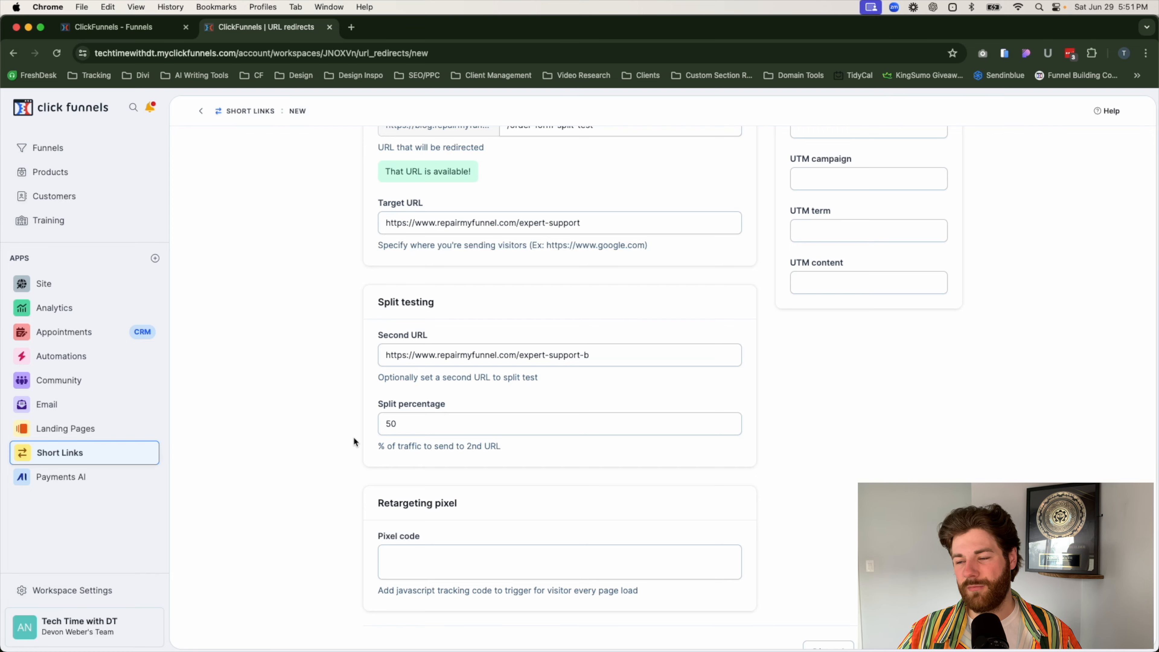
pyautogui.scroll(4, 353, 437)
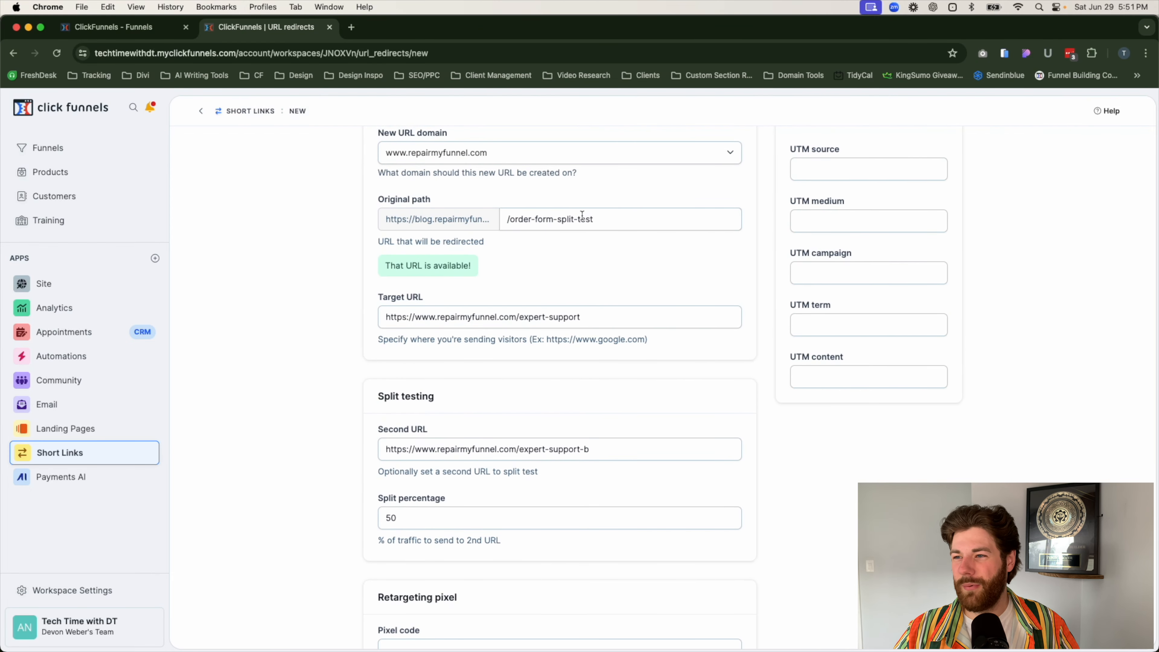
pyautogui.moveTo(627, 225); pyautogui.dragTo(520, 221)
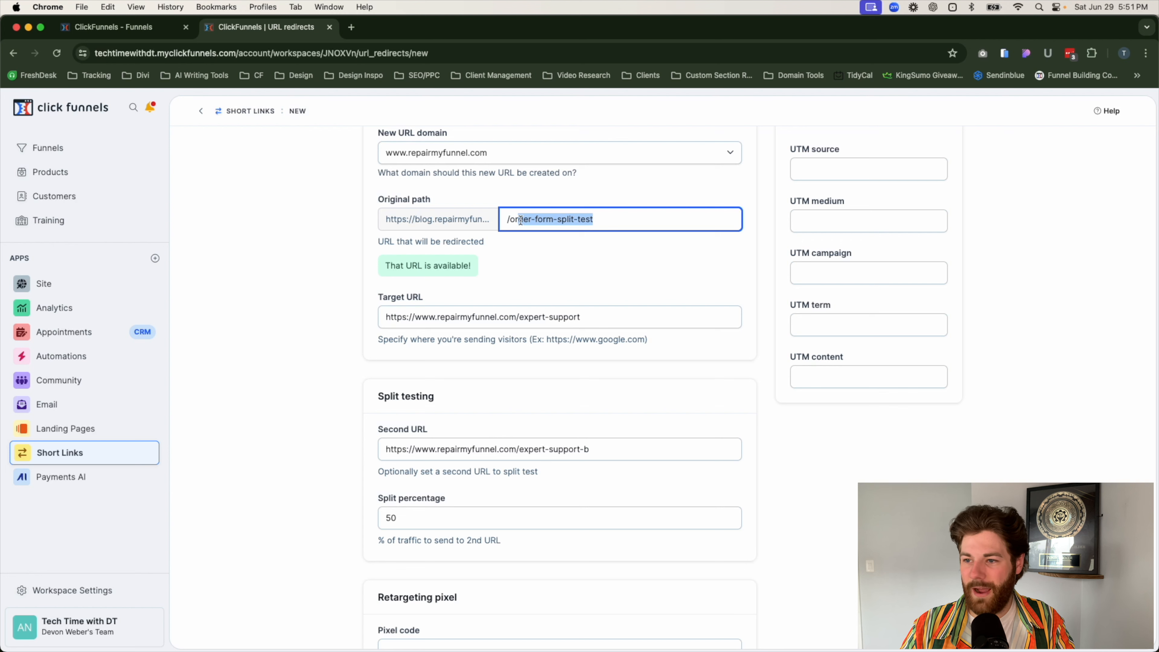
pyautogui.press('BackSpace')
pyautogui.press('BackSpace')
pyautogui.press('BackSpace')
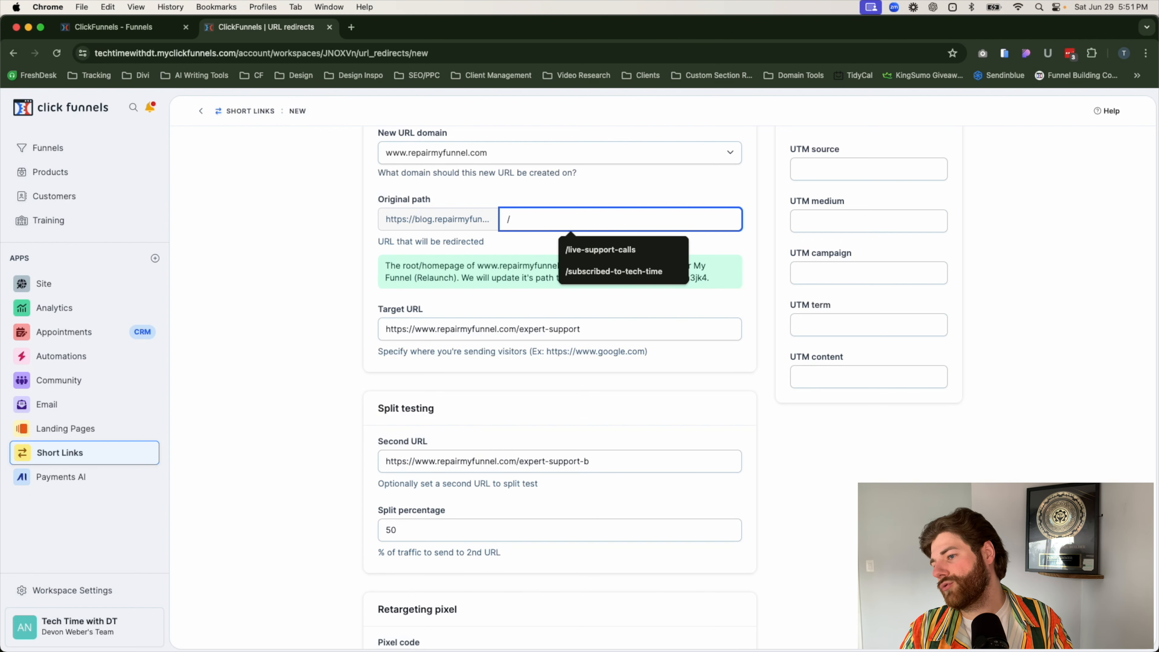
pyautogui.write('exper')
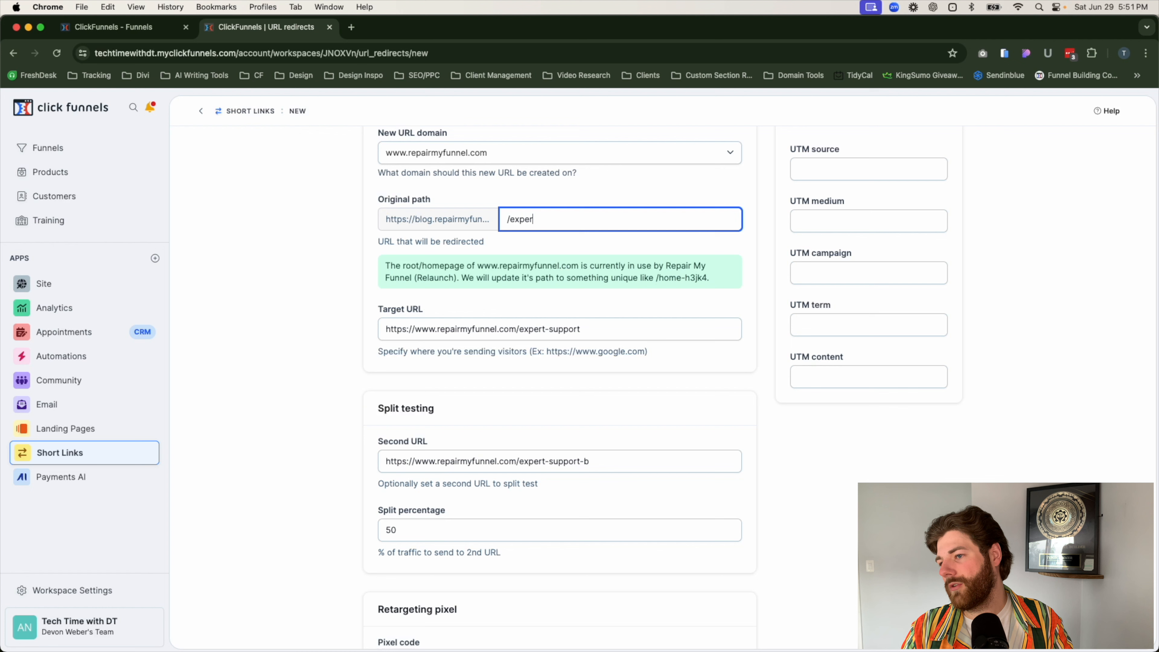
pyautogui.press('BackSpace')
pyautogui.press('BackSpace')
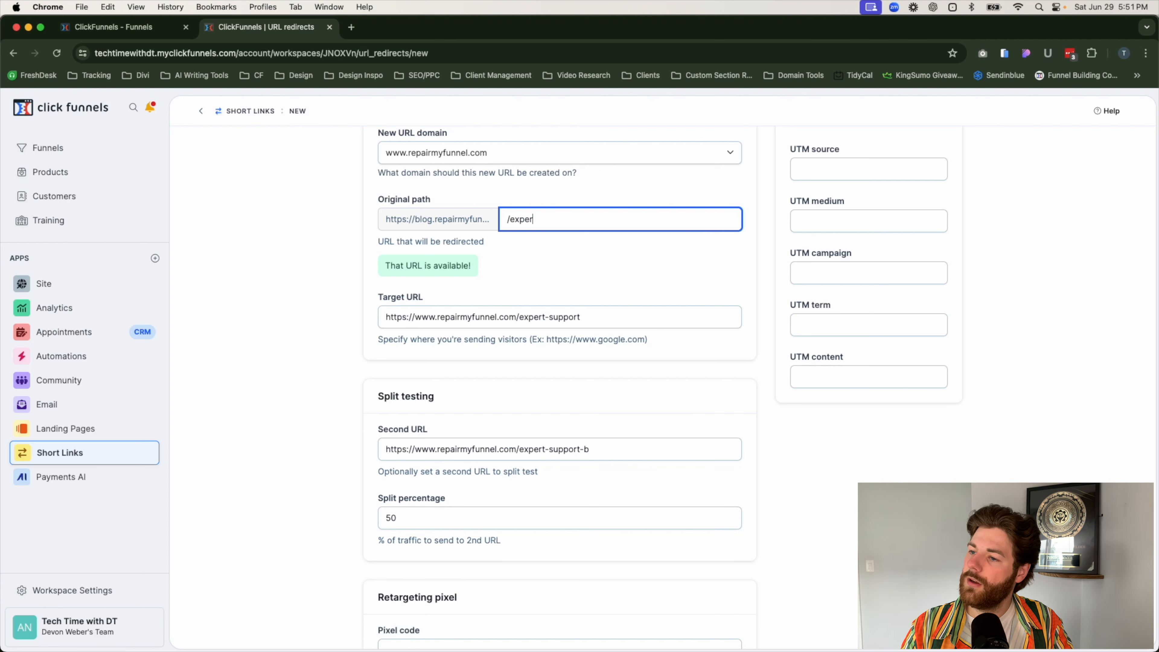
pyautogui.press('BackSpace')
pyautogui.write('sup')
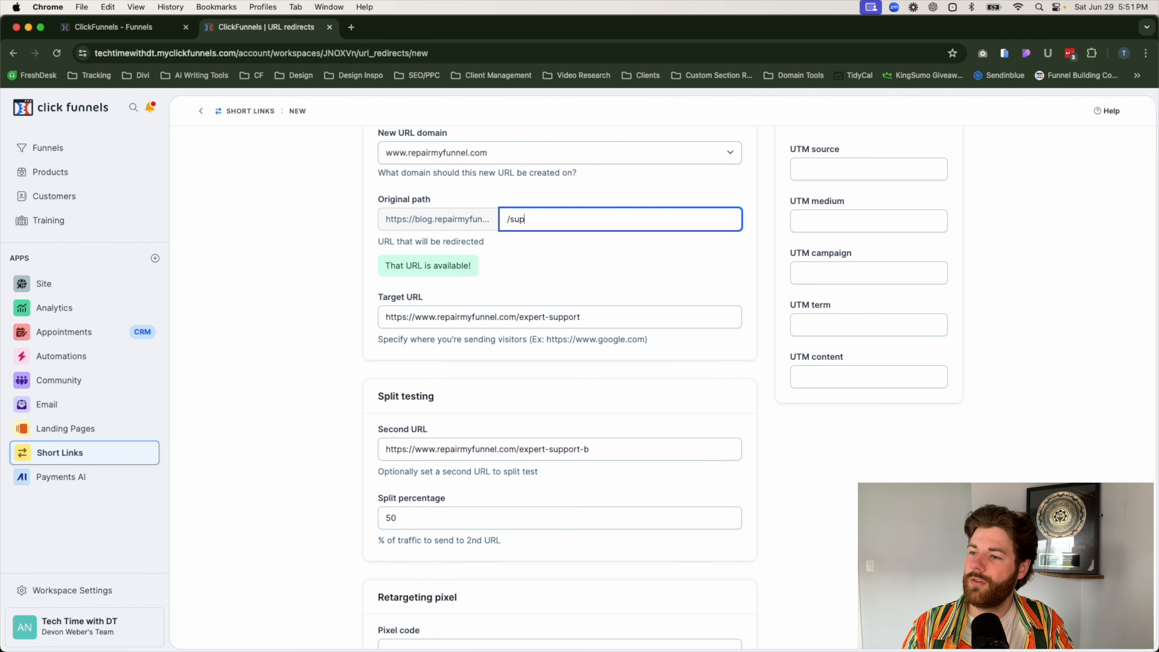
pyautogui.write('porte')
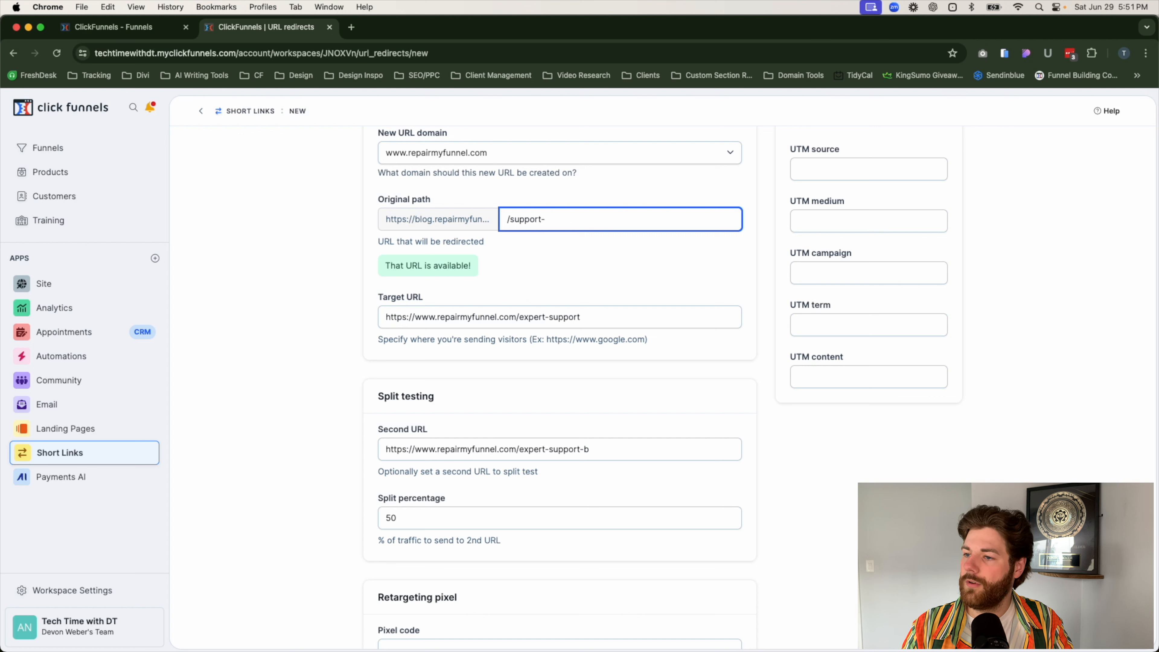
pyautogui.write('expert')
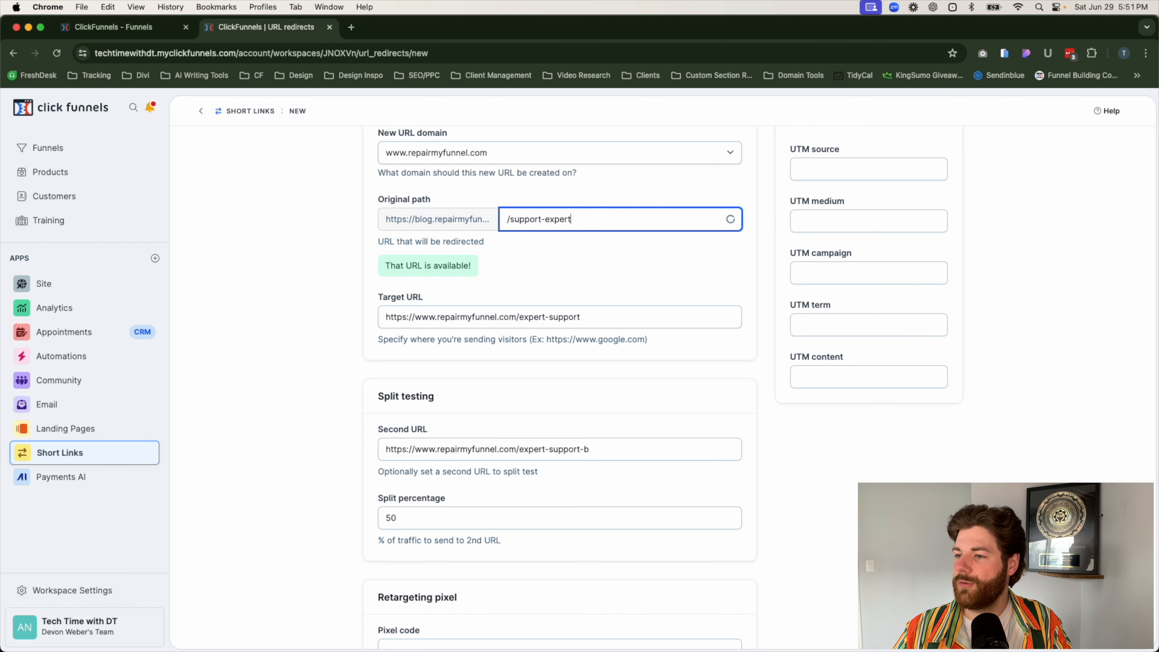
pyautogui.click(594, 253)
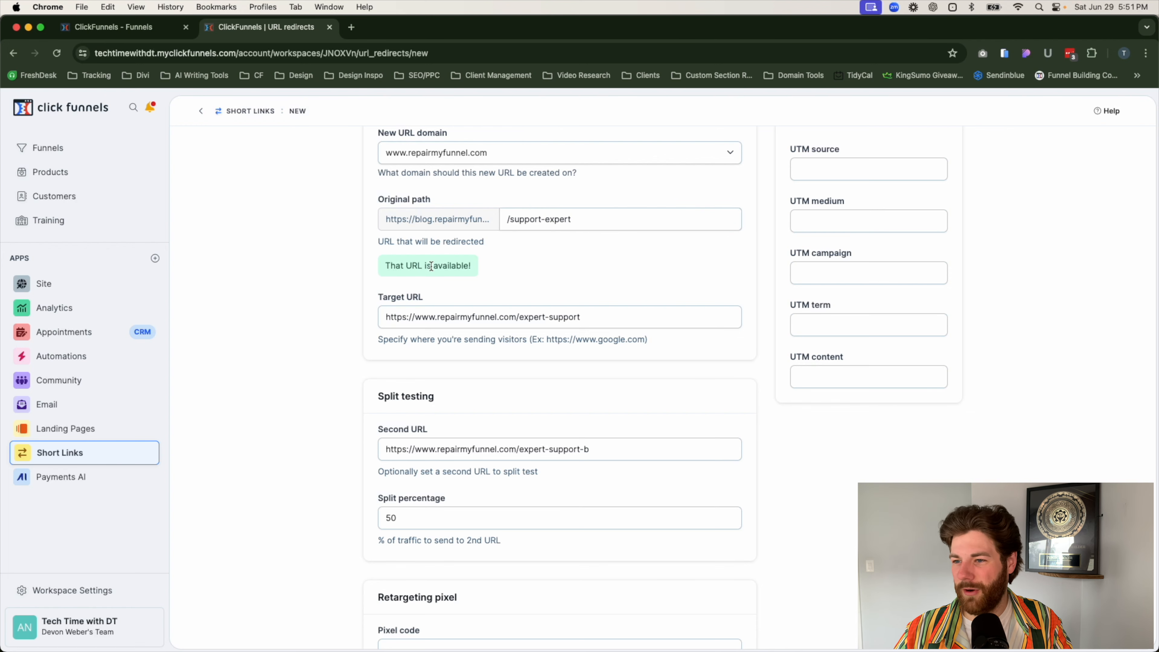
# Step: Compare the redirect's target URL, second URL and split percentage with the order form split test in the funnel workflow
pyautogui.scroll(-3, 338, 297)
pyautogui.scroll(6, 336, 297)
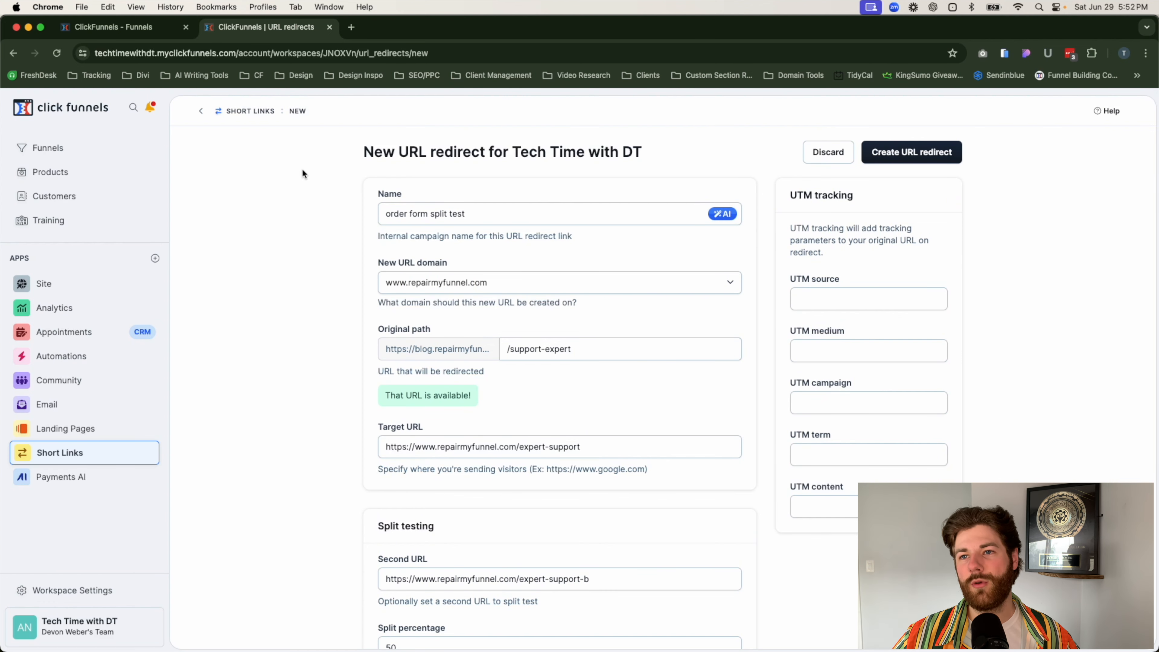
pyautogui.click(117, 27)
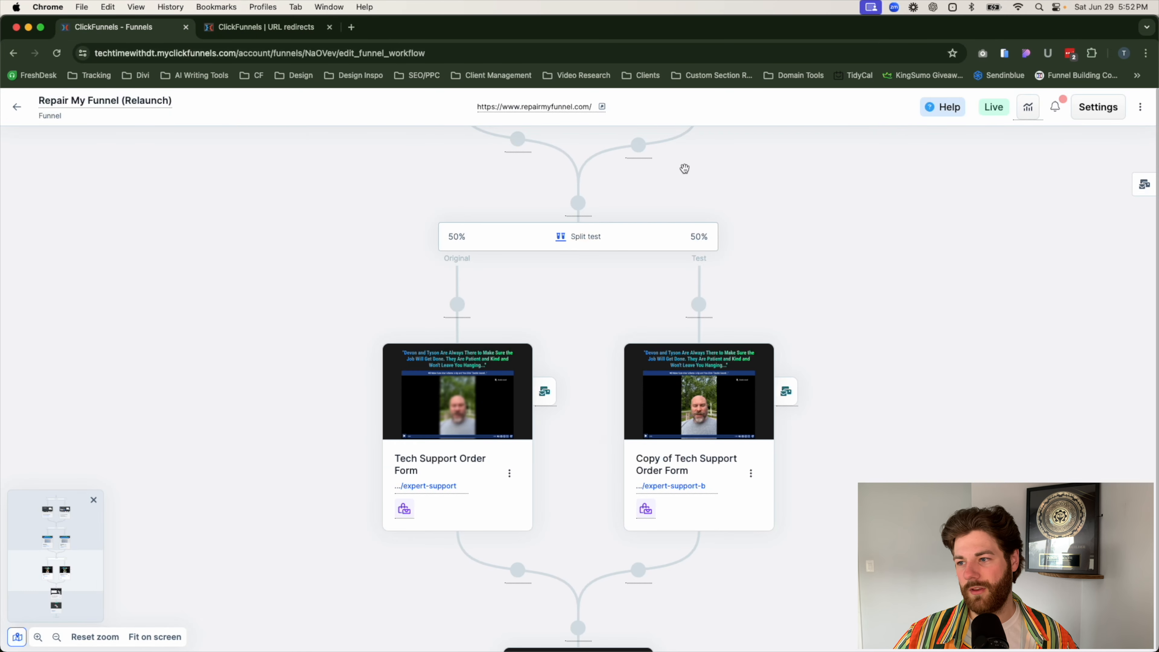
pyautogui.moveTo(722, 401)
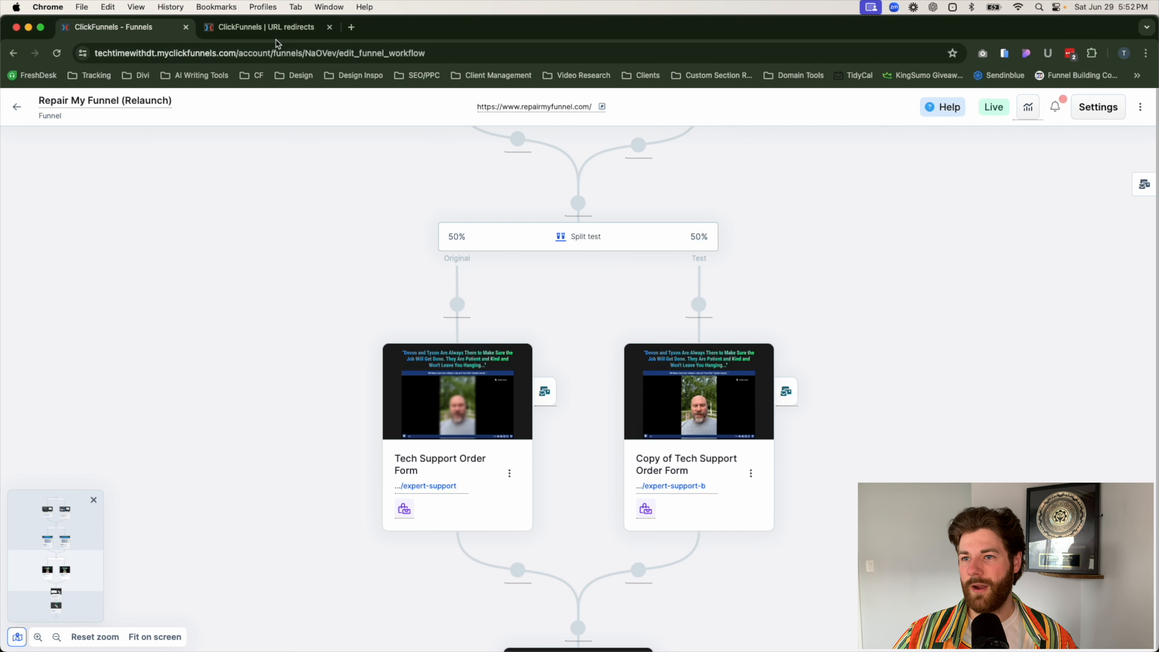
pyautogui.click(274, 28)
pyautogui.scroll(-2, 540, 431)
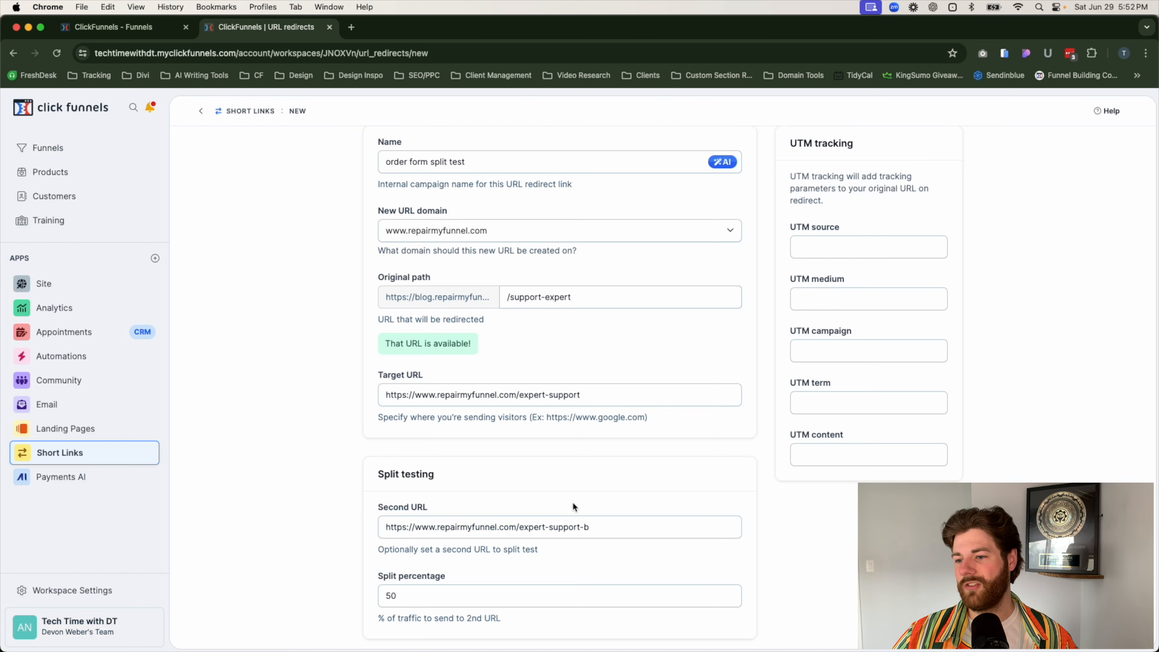
pyautogui.scroll(-2, 566, 500)
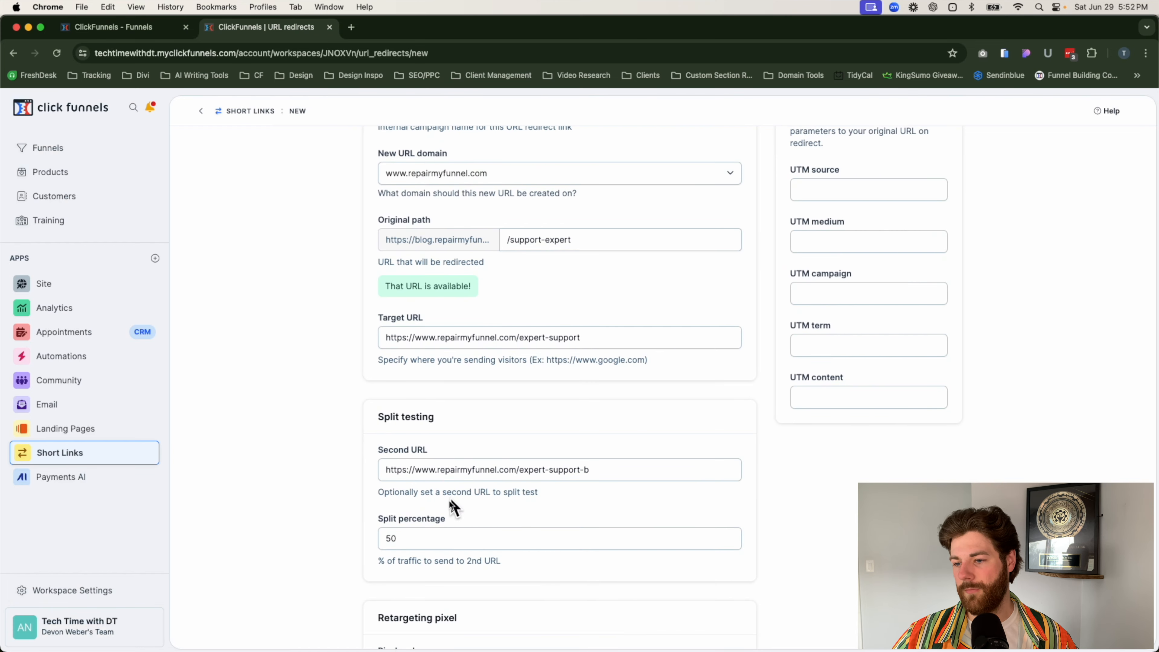
pyautogui.scroll(-4, 450, 500)
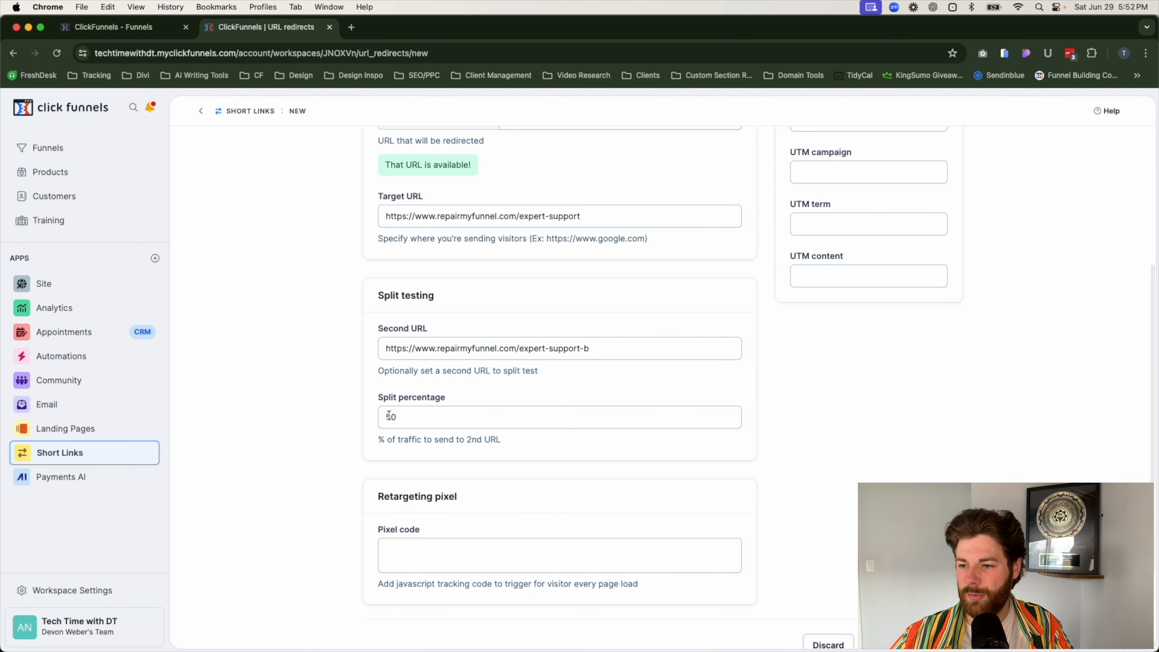
pyautogui.click(132, 26)
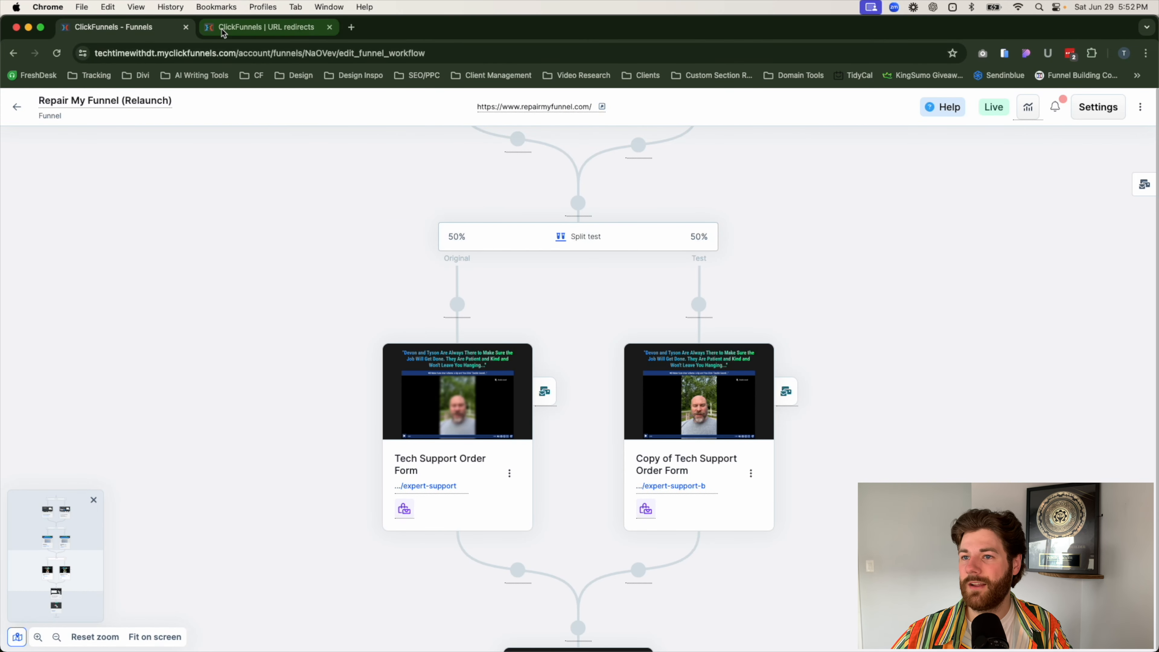
pyautogui.click(265, 27)
# Step: Review the retargeting pixel and UTM tracking settings and create the order form split test redirect
pyautogui.scroll(-3, 411, 454)
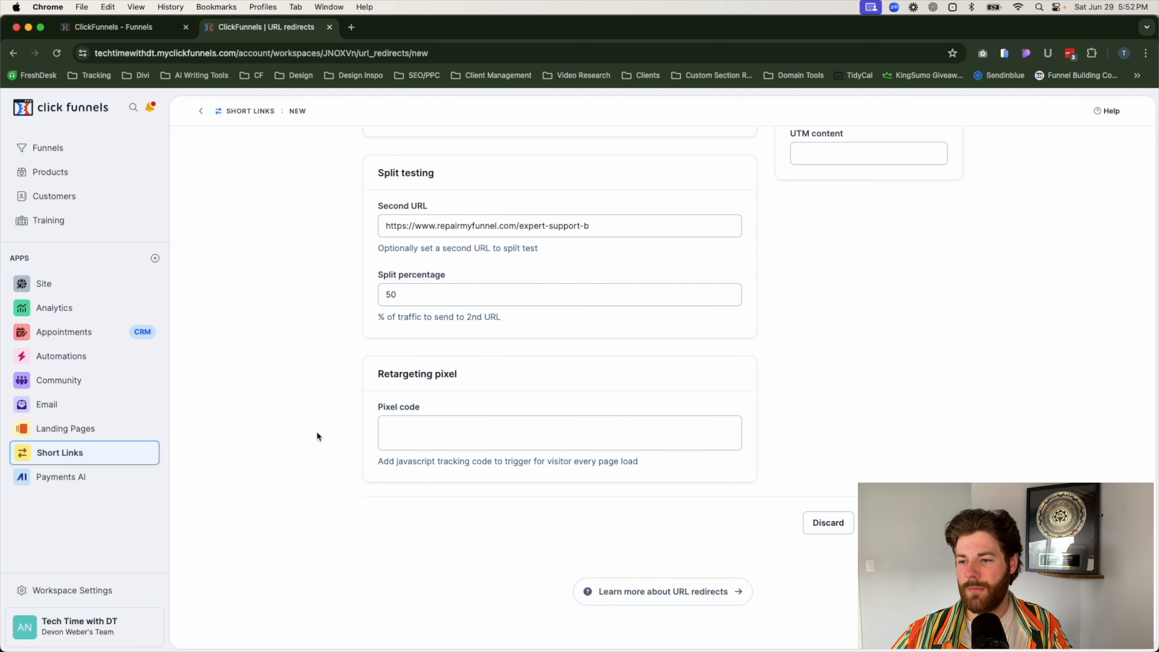
pyautogui.scroll(5, 421, 483)
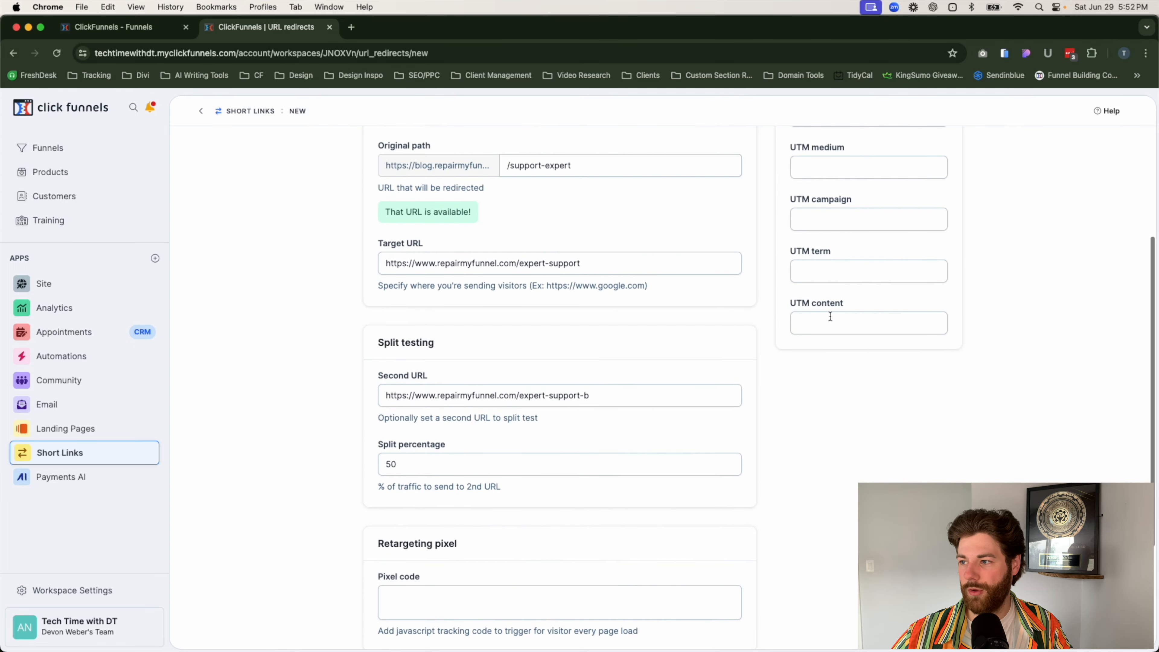
pyautogui.scroll(5, 848, 267)
pyautogui.scroll(-10, 858, 385)
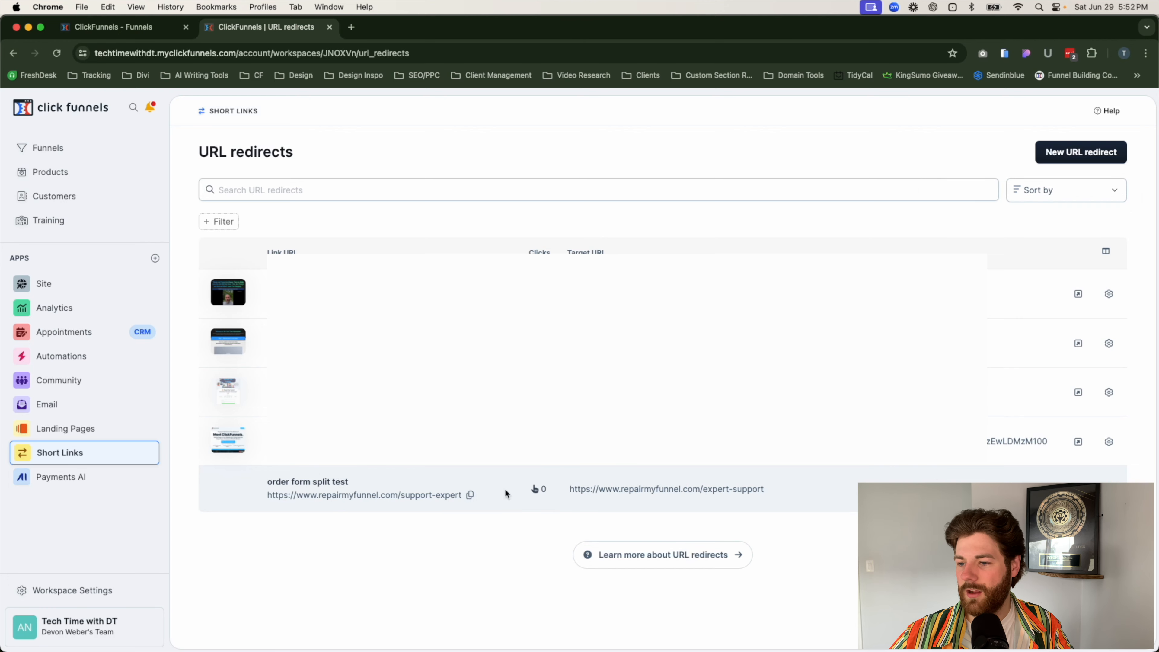
# Step: Copy the order form split test's short link and open it in a new incognito window
pyautogui.click(470, 496)
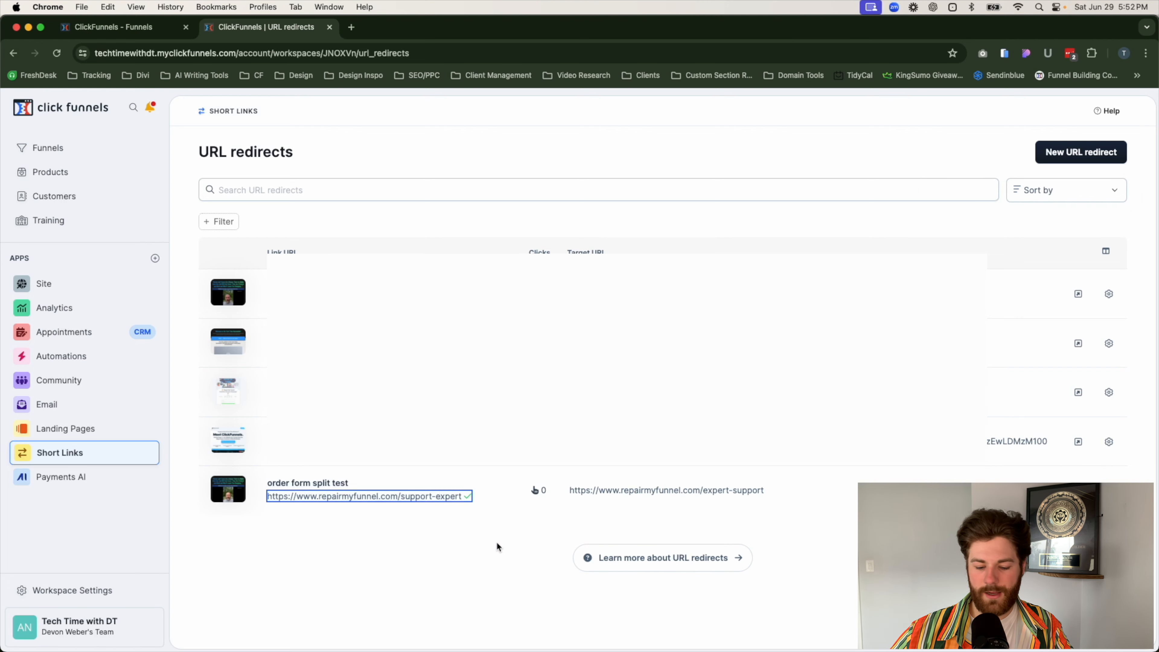
pyautogui.press('super+shift+n')
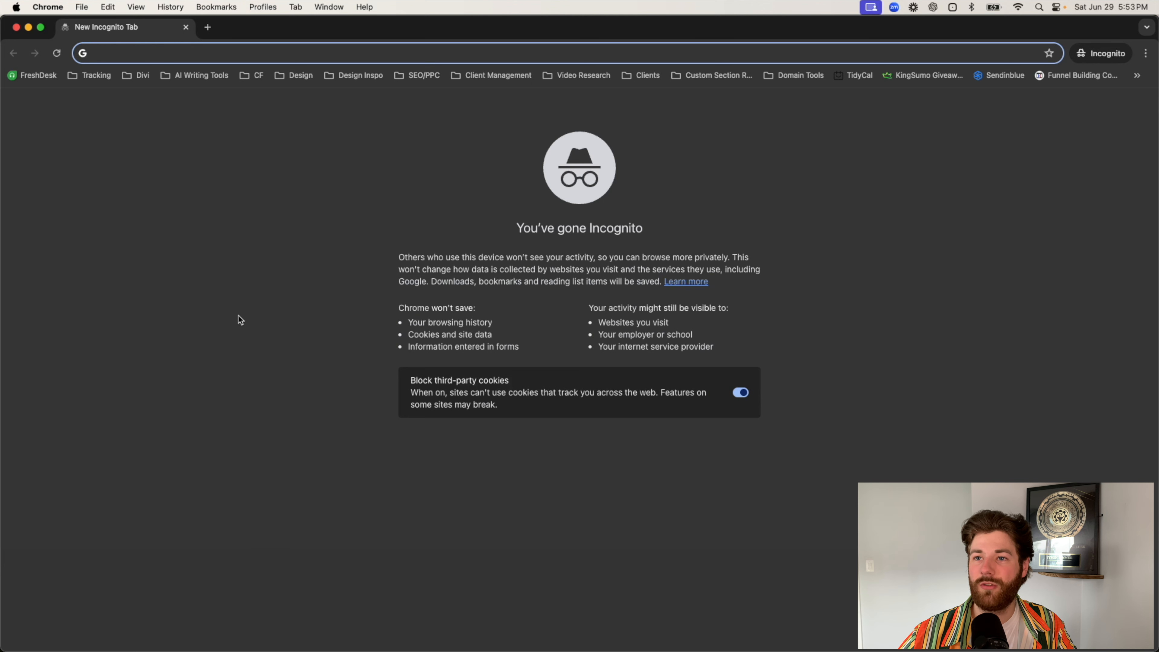
pyautogui.press('super+v')
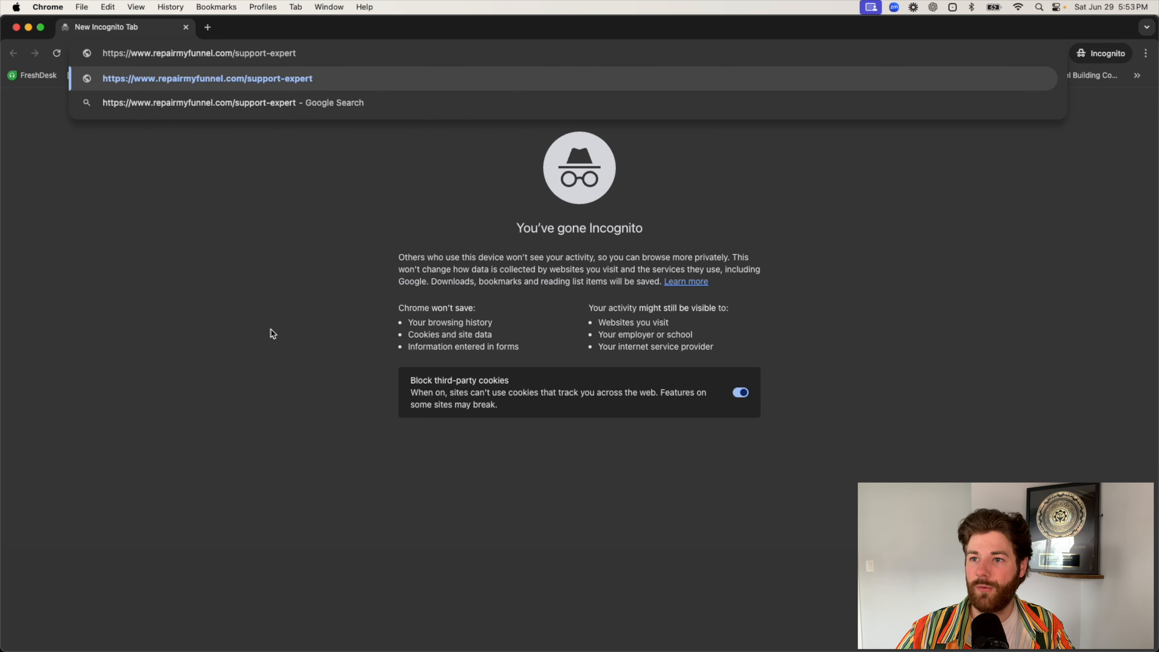
pyautogui.press('Return')
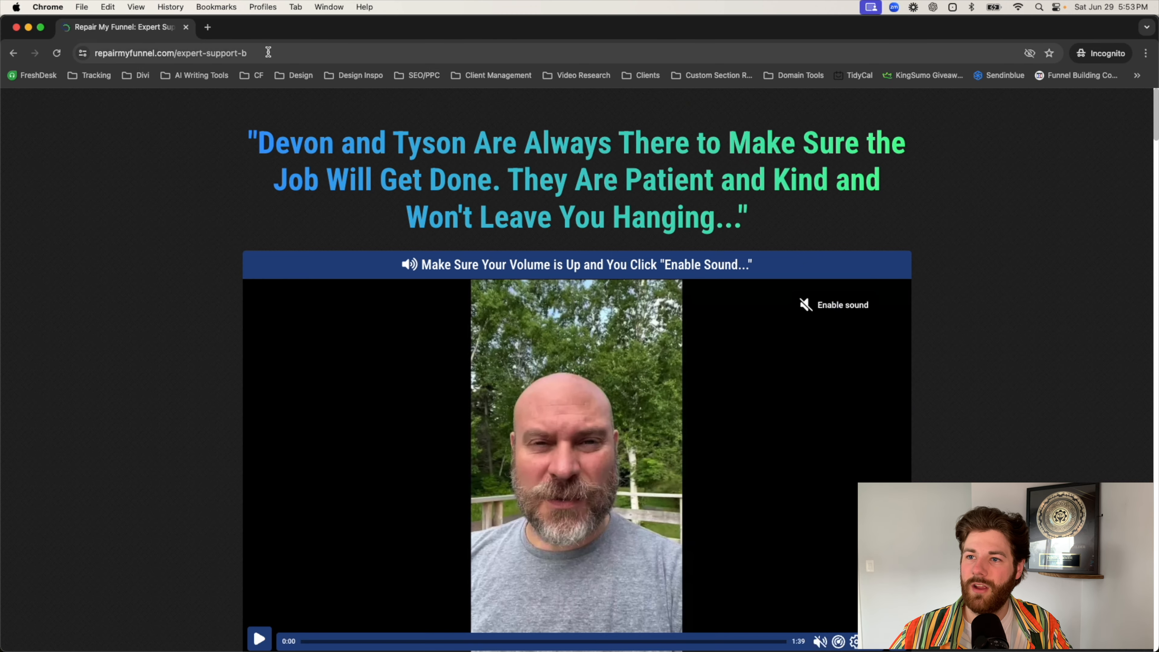
# Step: Load the copied short link again to test the split, dismiss the order form popup and close the incognito window
pyautogui.click(268, 52)
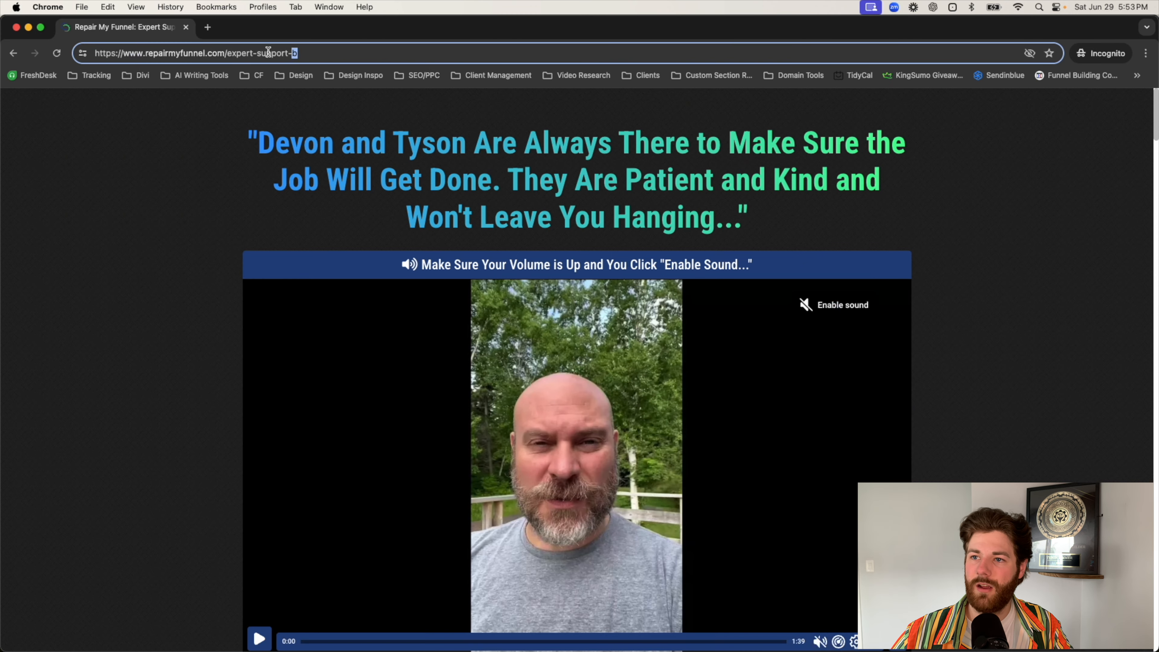
pyautogui.press('super+a')
pyautogui.press('super+v')
pyautogui.press('Return')
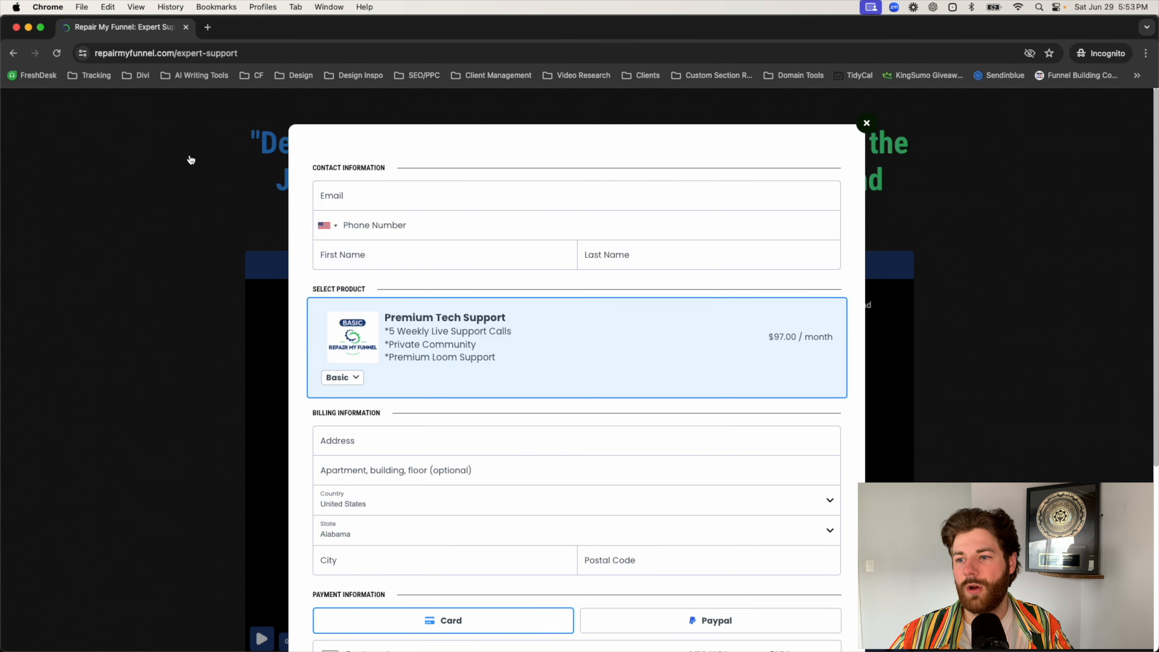
pyautogui.click(188, 157)
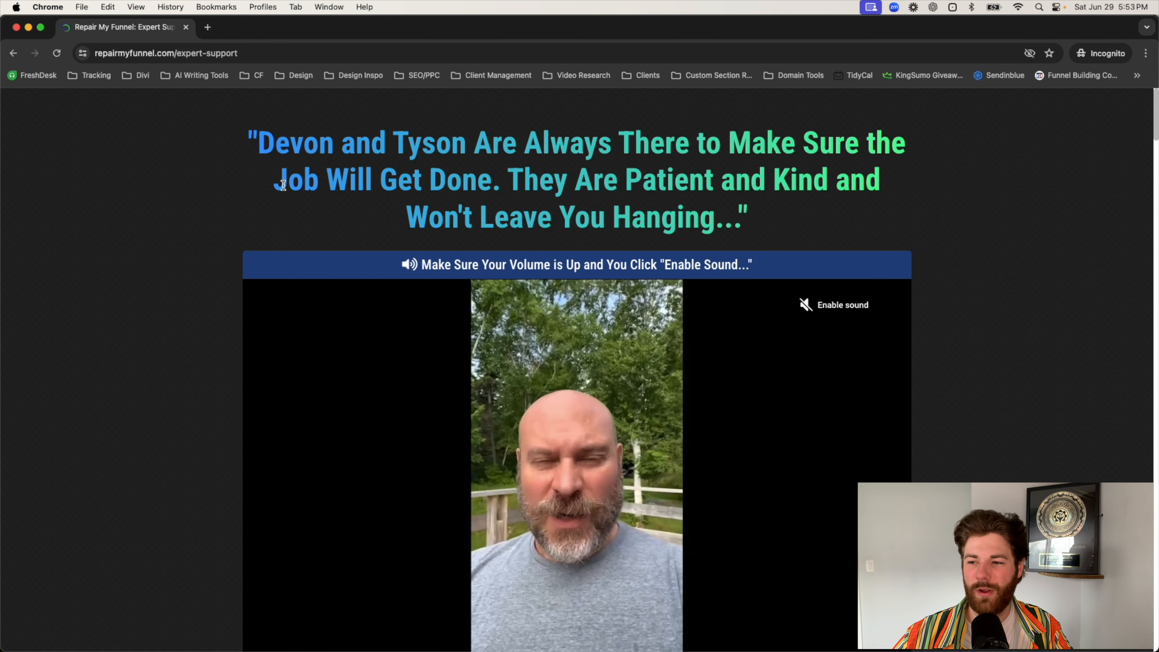
pyautogui.click(185, 28)
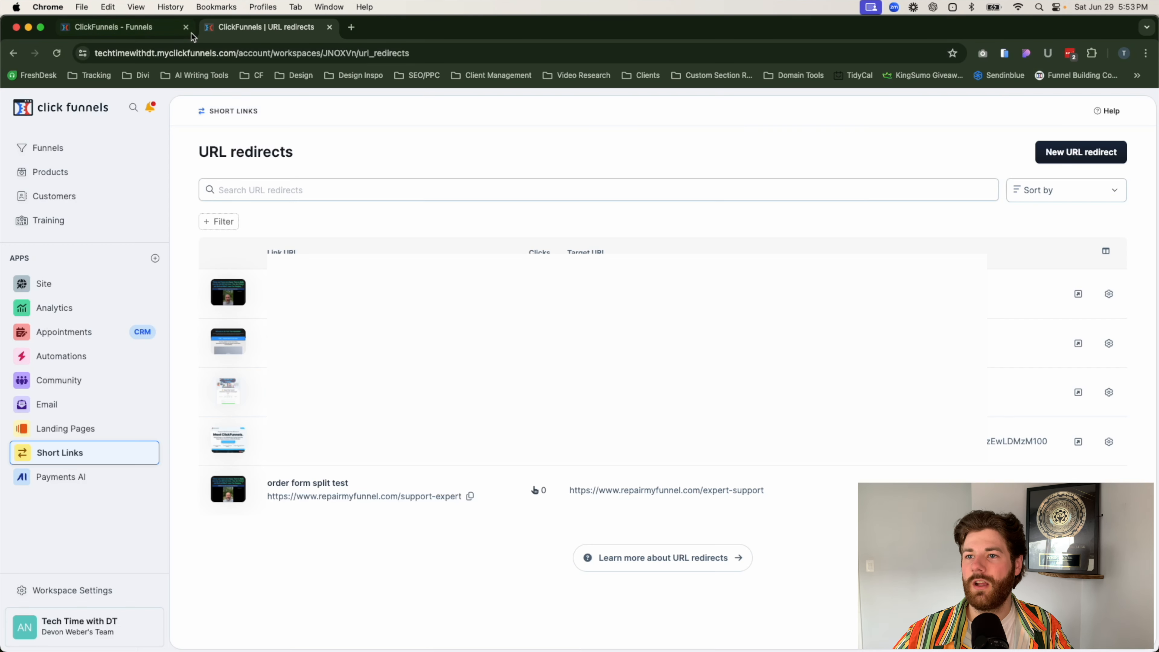